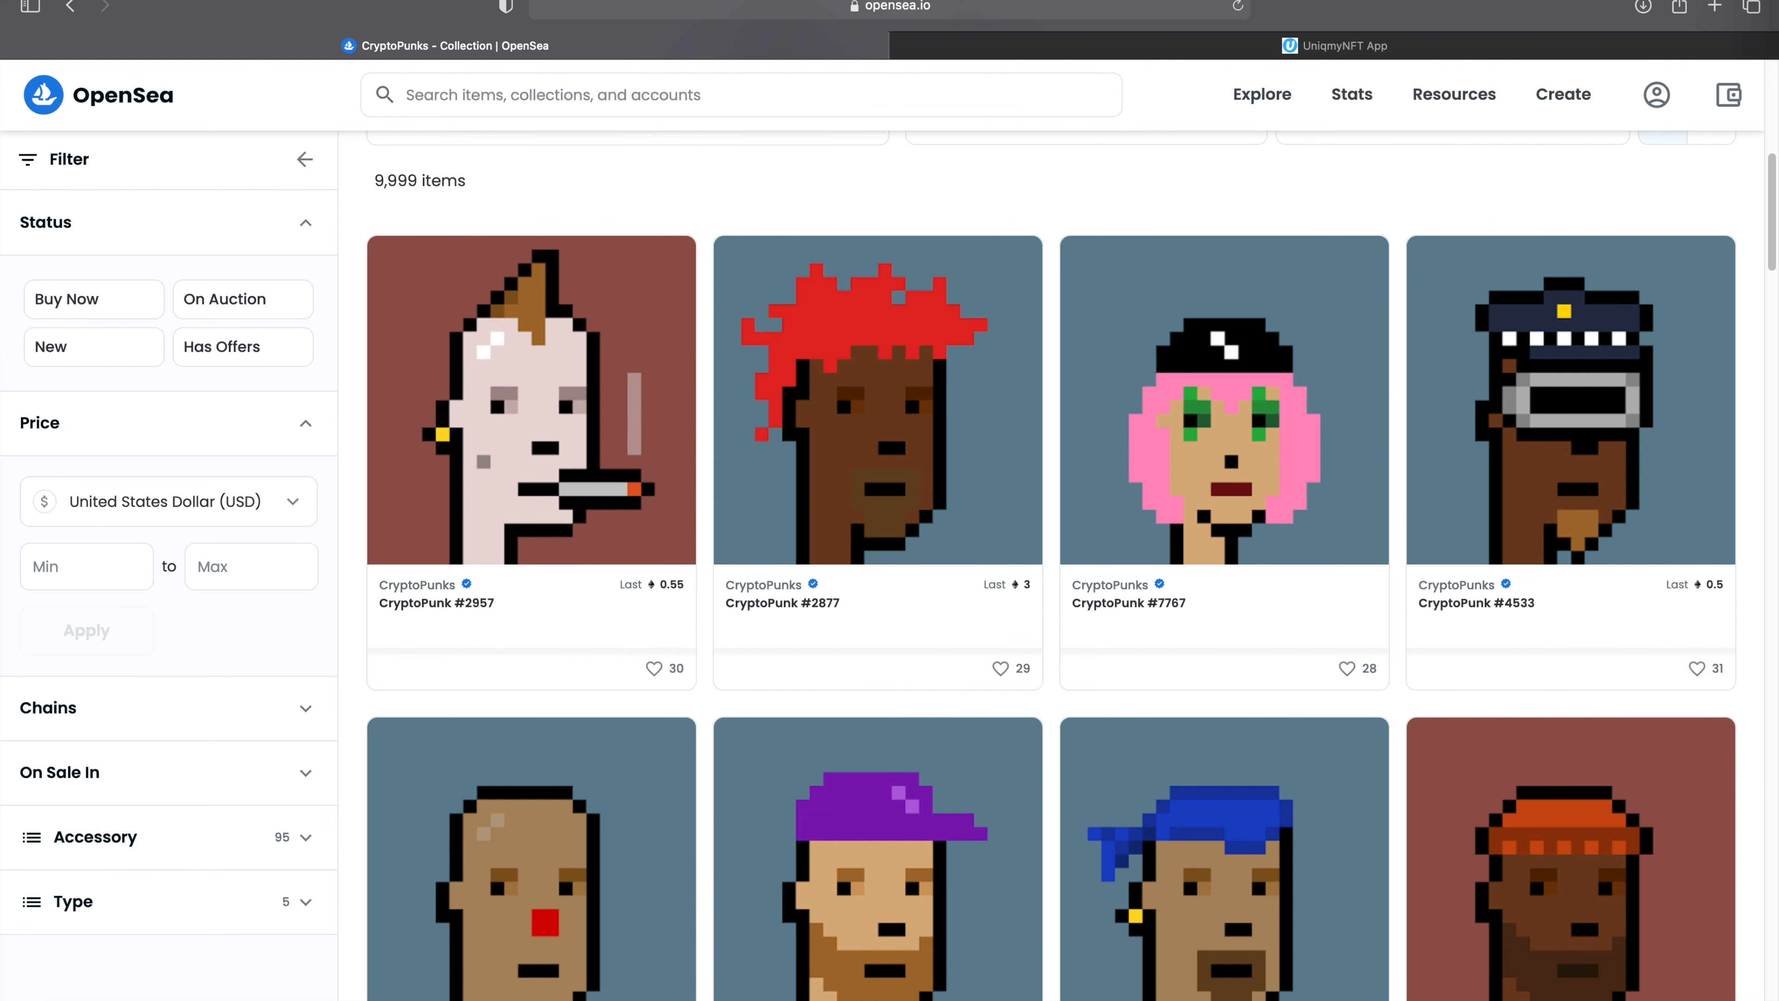
Browse the item listings of the CryptoPunks collection on OpenSea
{"action": "left_click", "coordinate": [67, 30]}
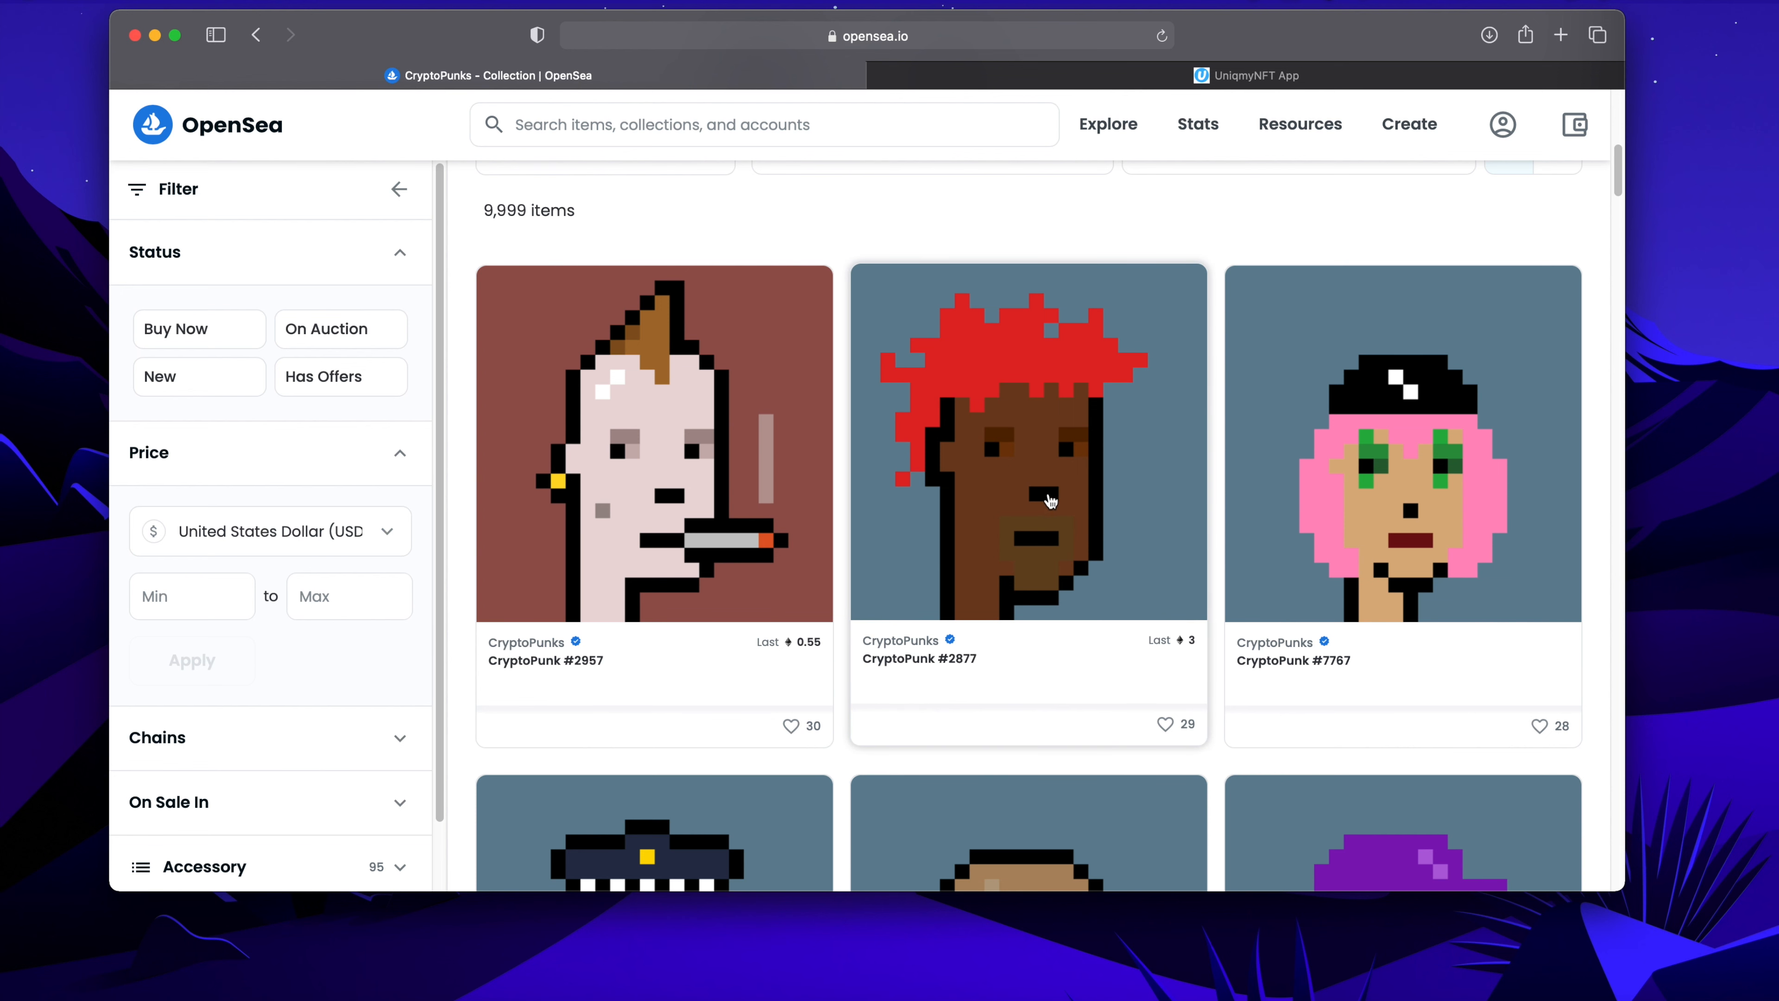
{"action": "scroll", "coordinate": [987, 568], "scroll_direction": "down", "scroll_amount": 3}
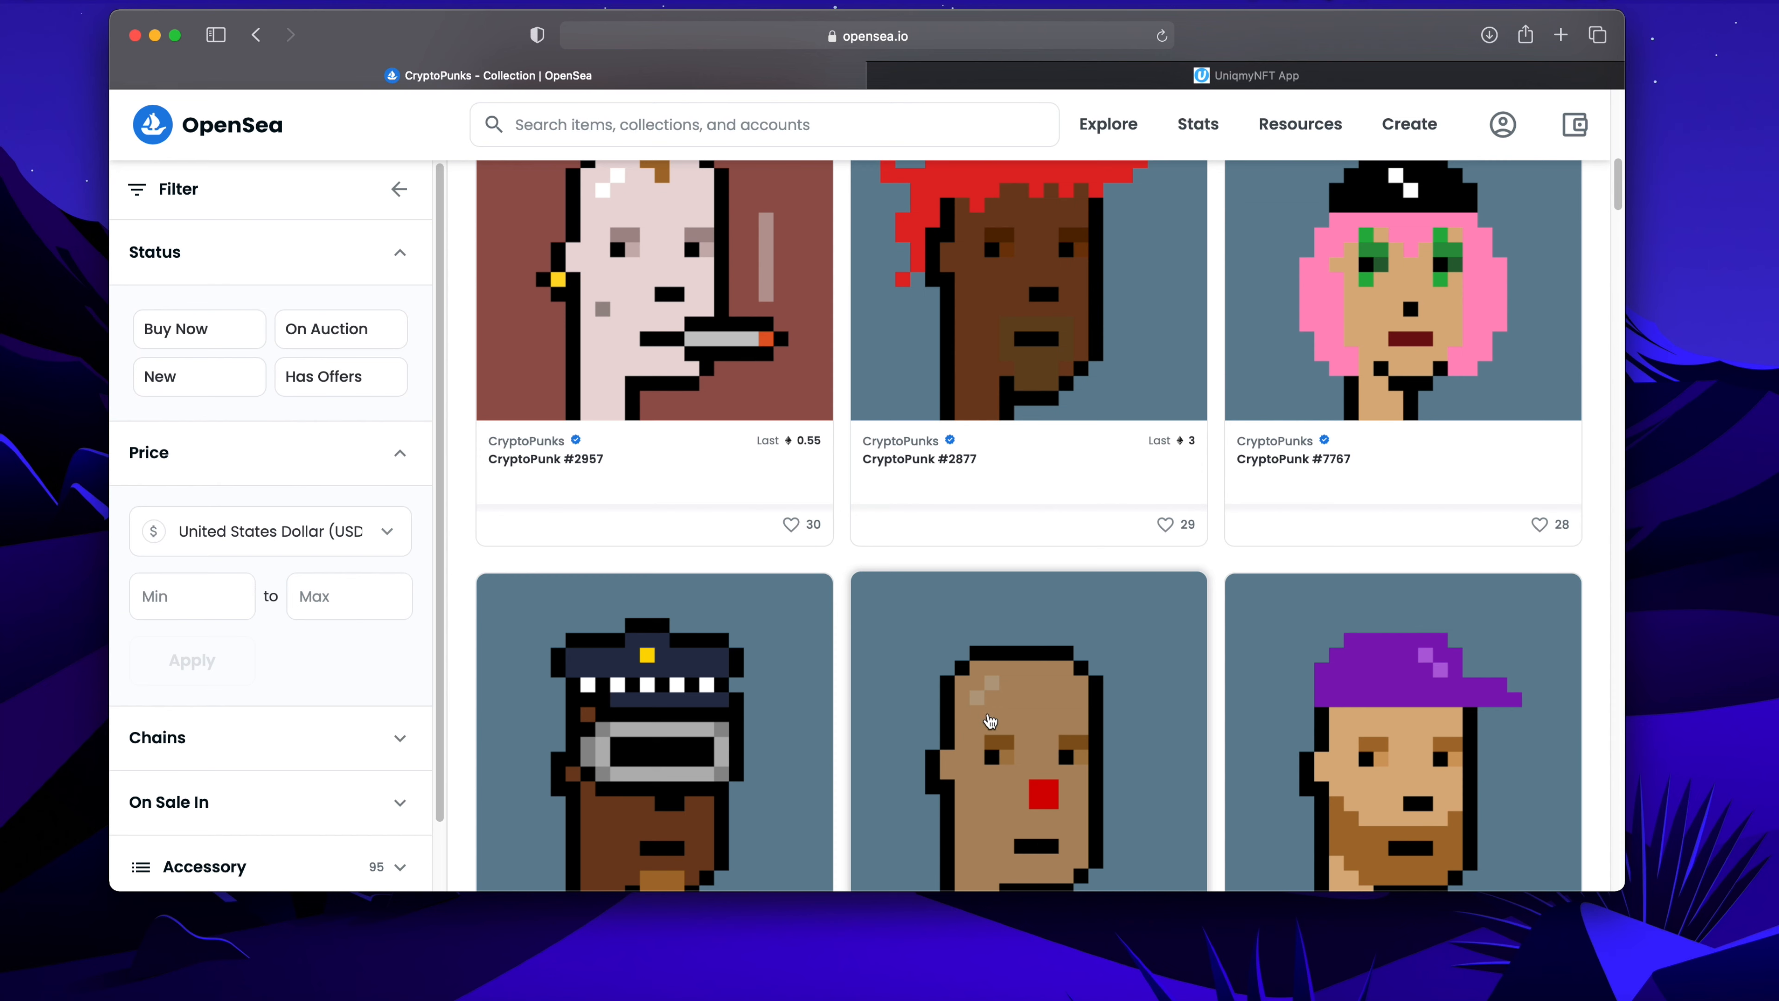
{"action": "scroll", "coordinate": [1065, 700], "scroll_direction": "up", "scroll_amount": 1}
{"action": "scroll", "coordinate": [1069, 713], "scroll_direction": "down", "scroll_amount": 1}
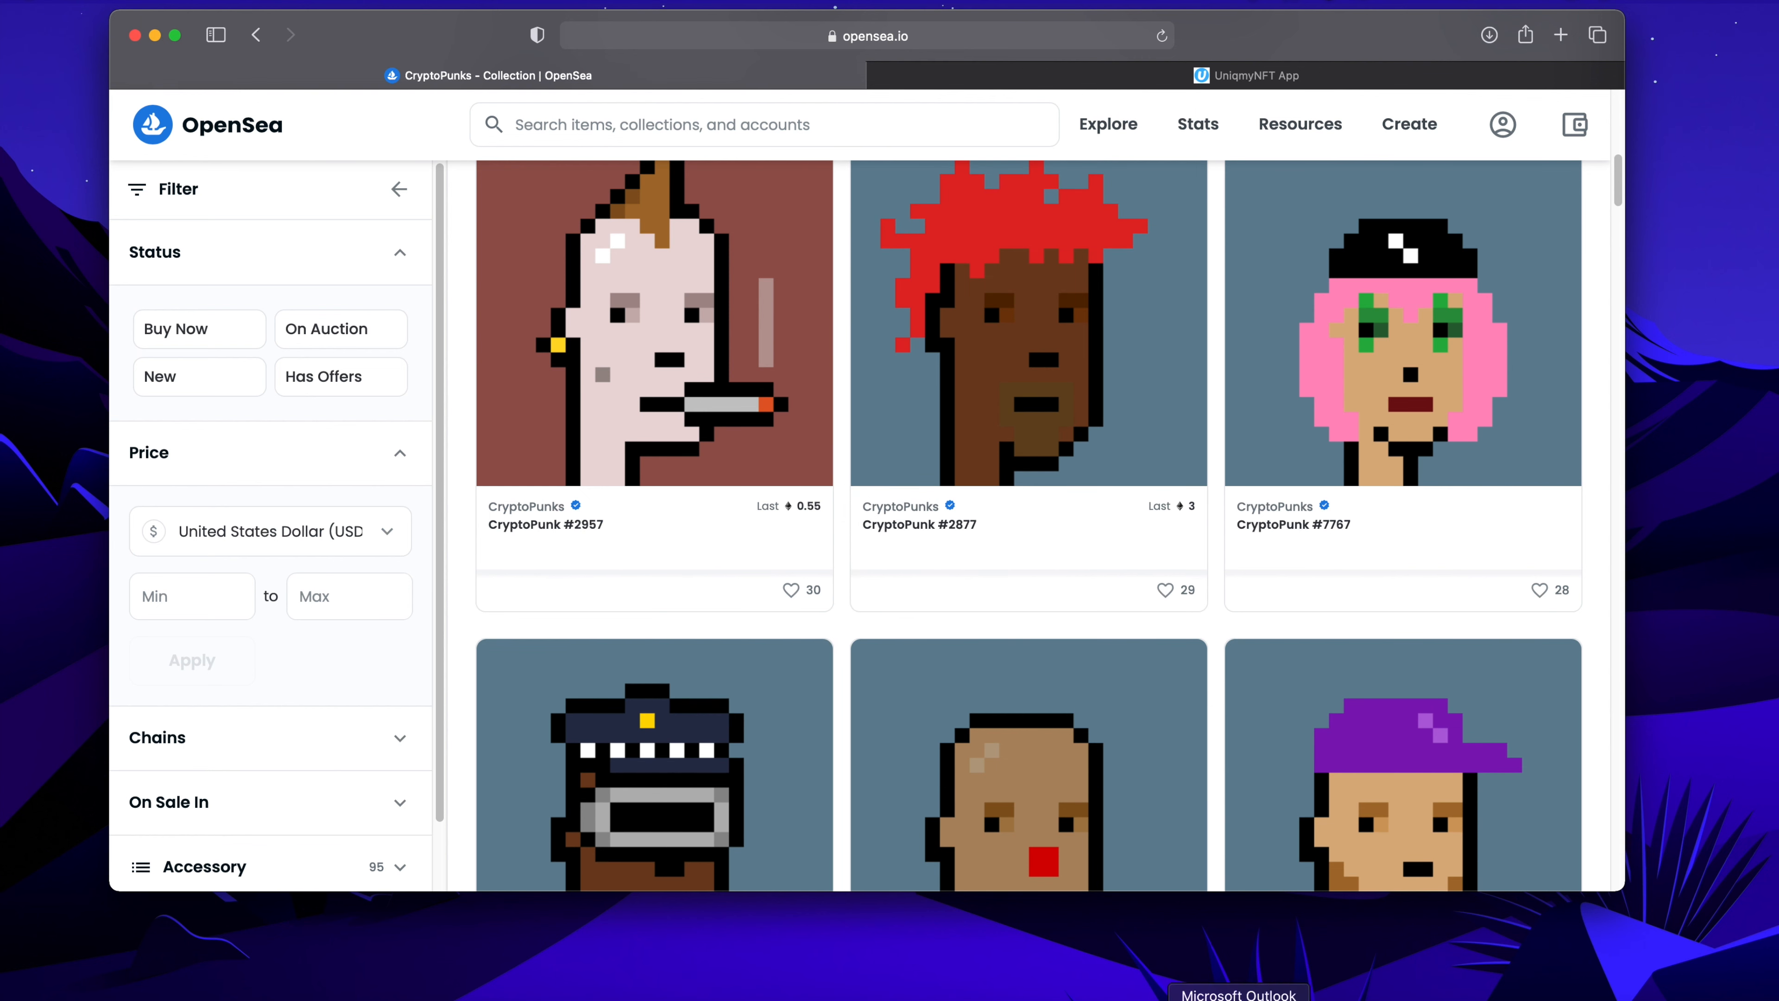
Switch to Finder and review the trait folders inside the input folder of nft-punk-generator-main
{"action": "left_click", "coordinate": [68, 997]}
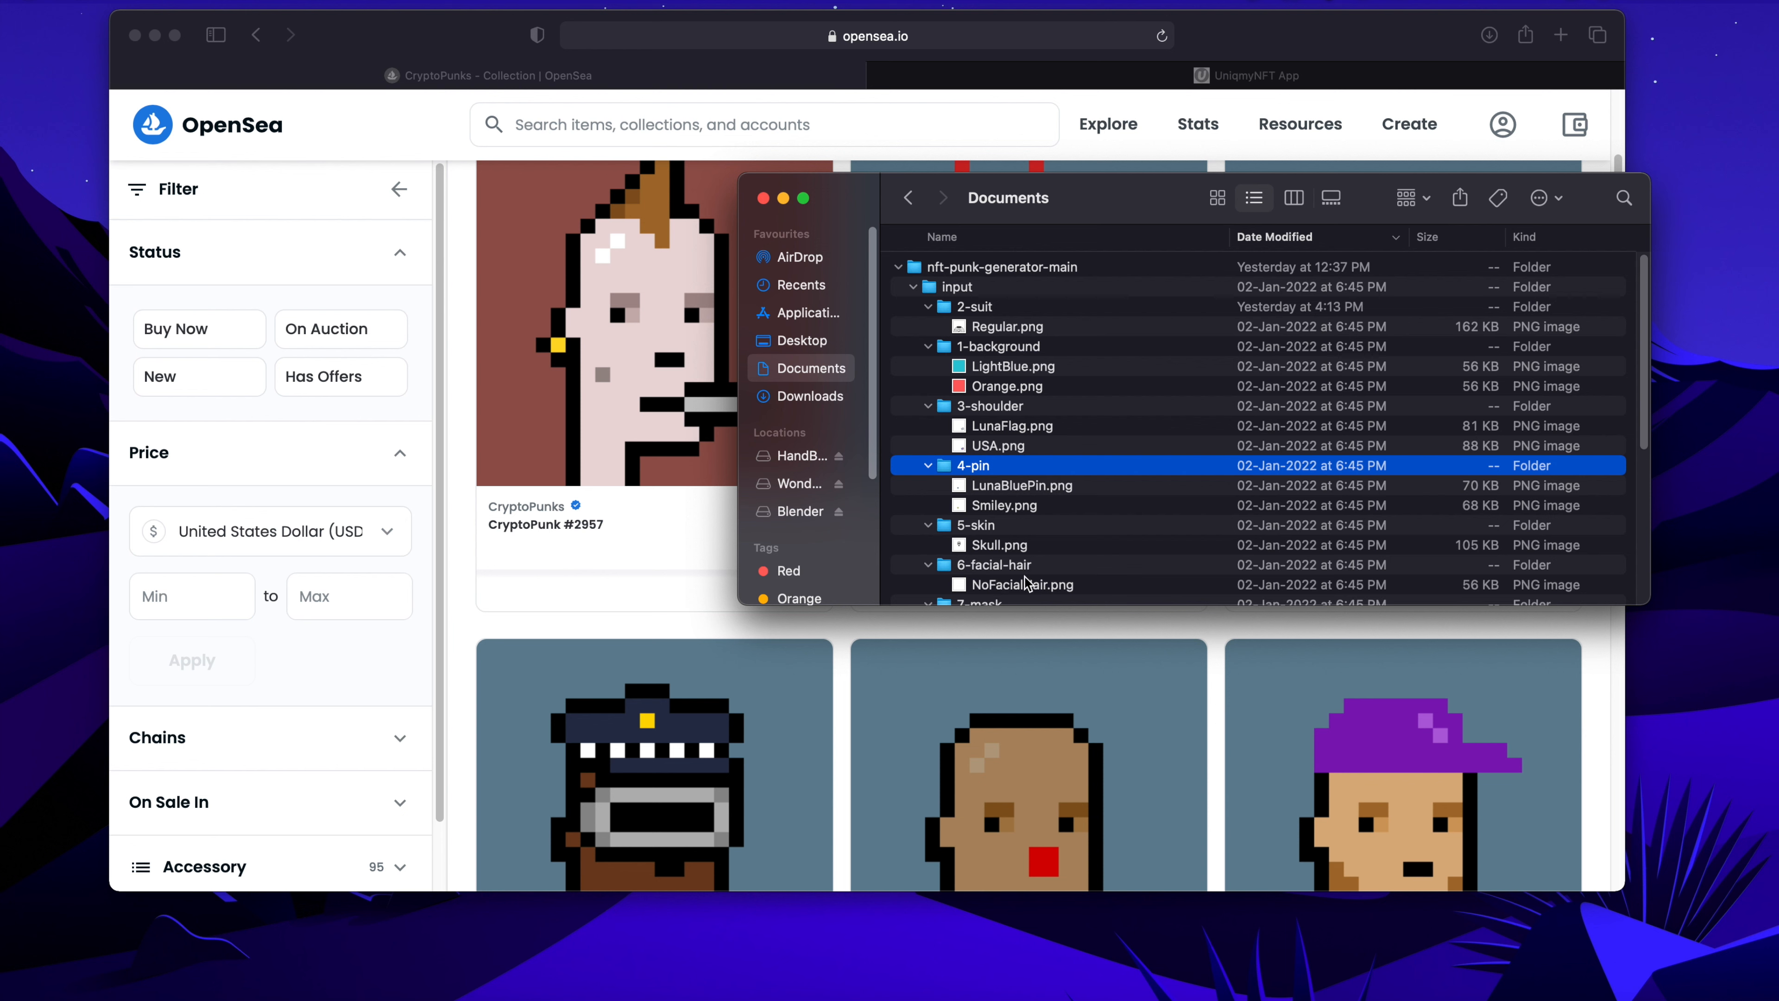
{"action": "scroll", "coordinate": [1056, 537], "scroll_direction": "down", "scroll_amount": 5}
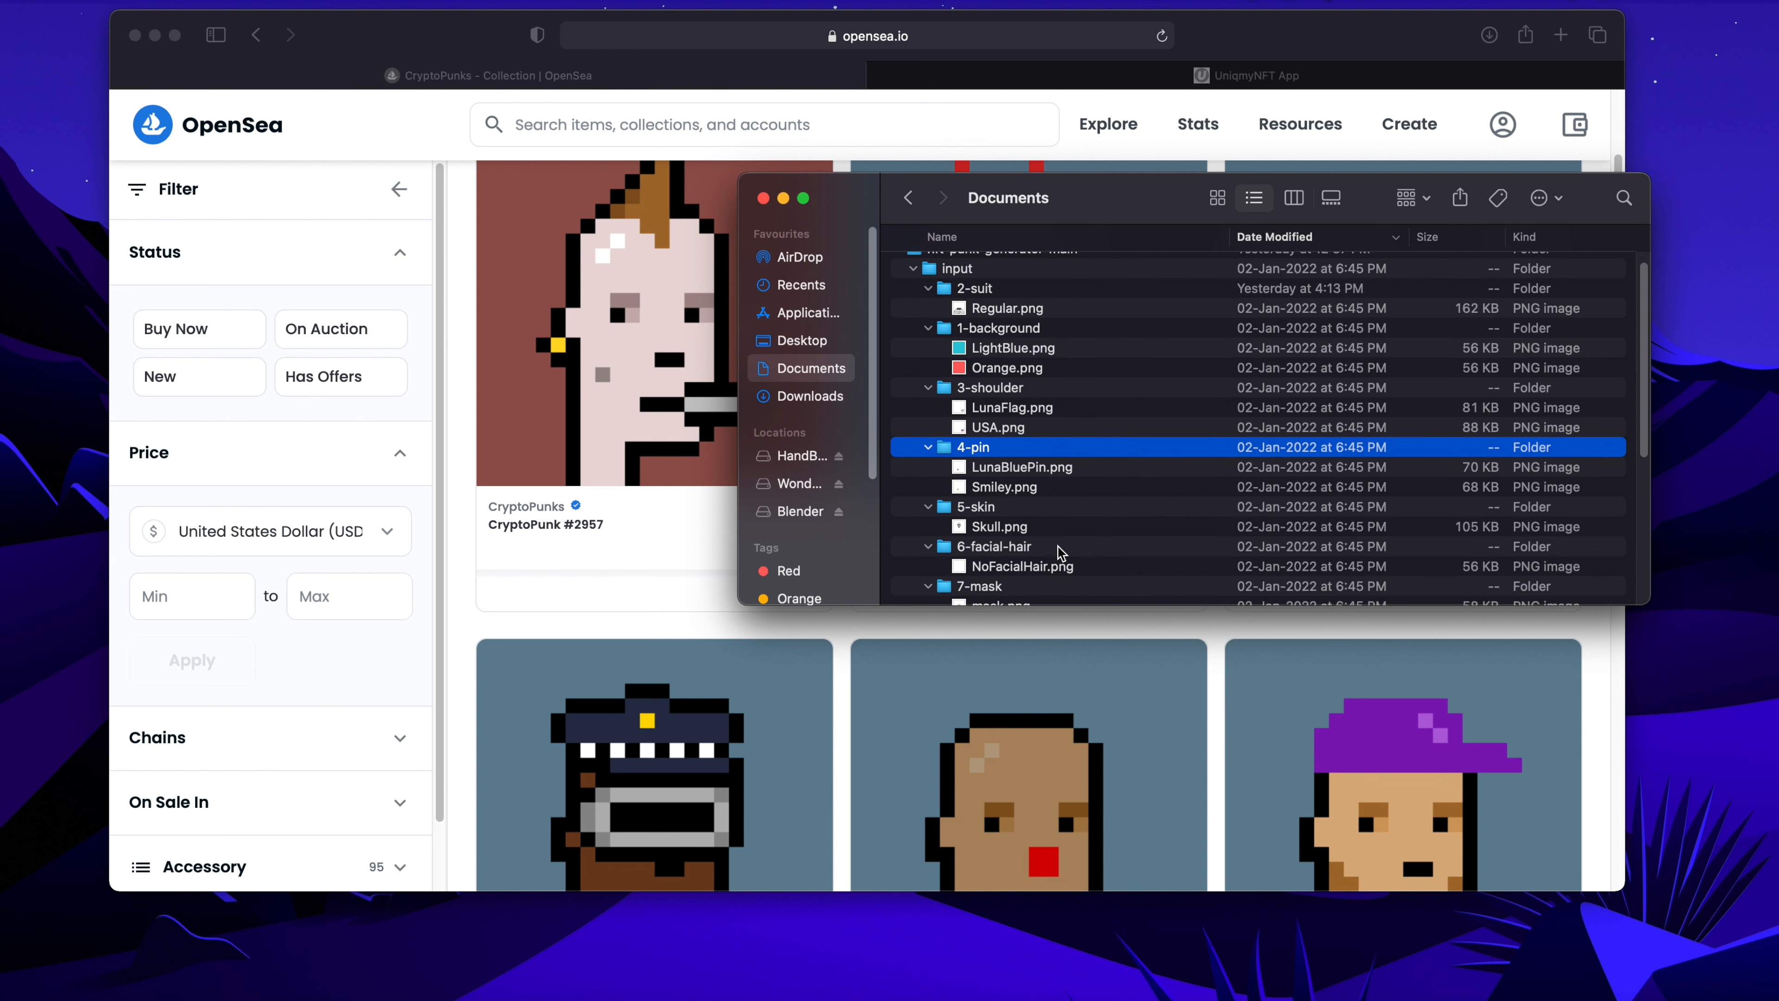
{"action": "scroll", "coordinate": [1057, 554], "scroll_direction": "up", "scroll_amount": 5}
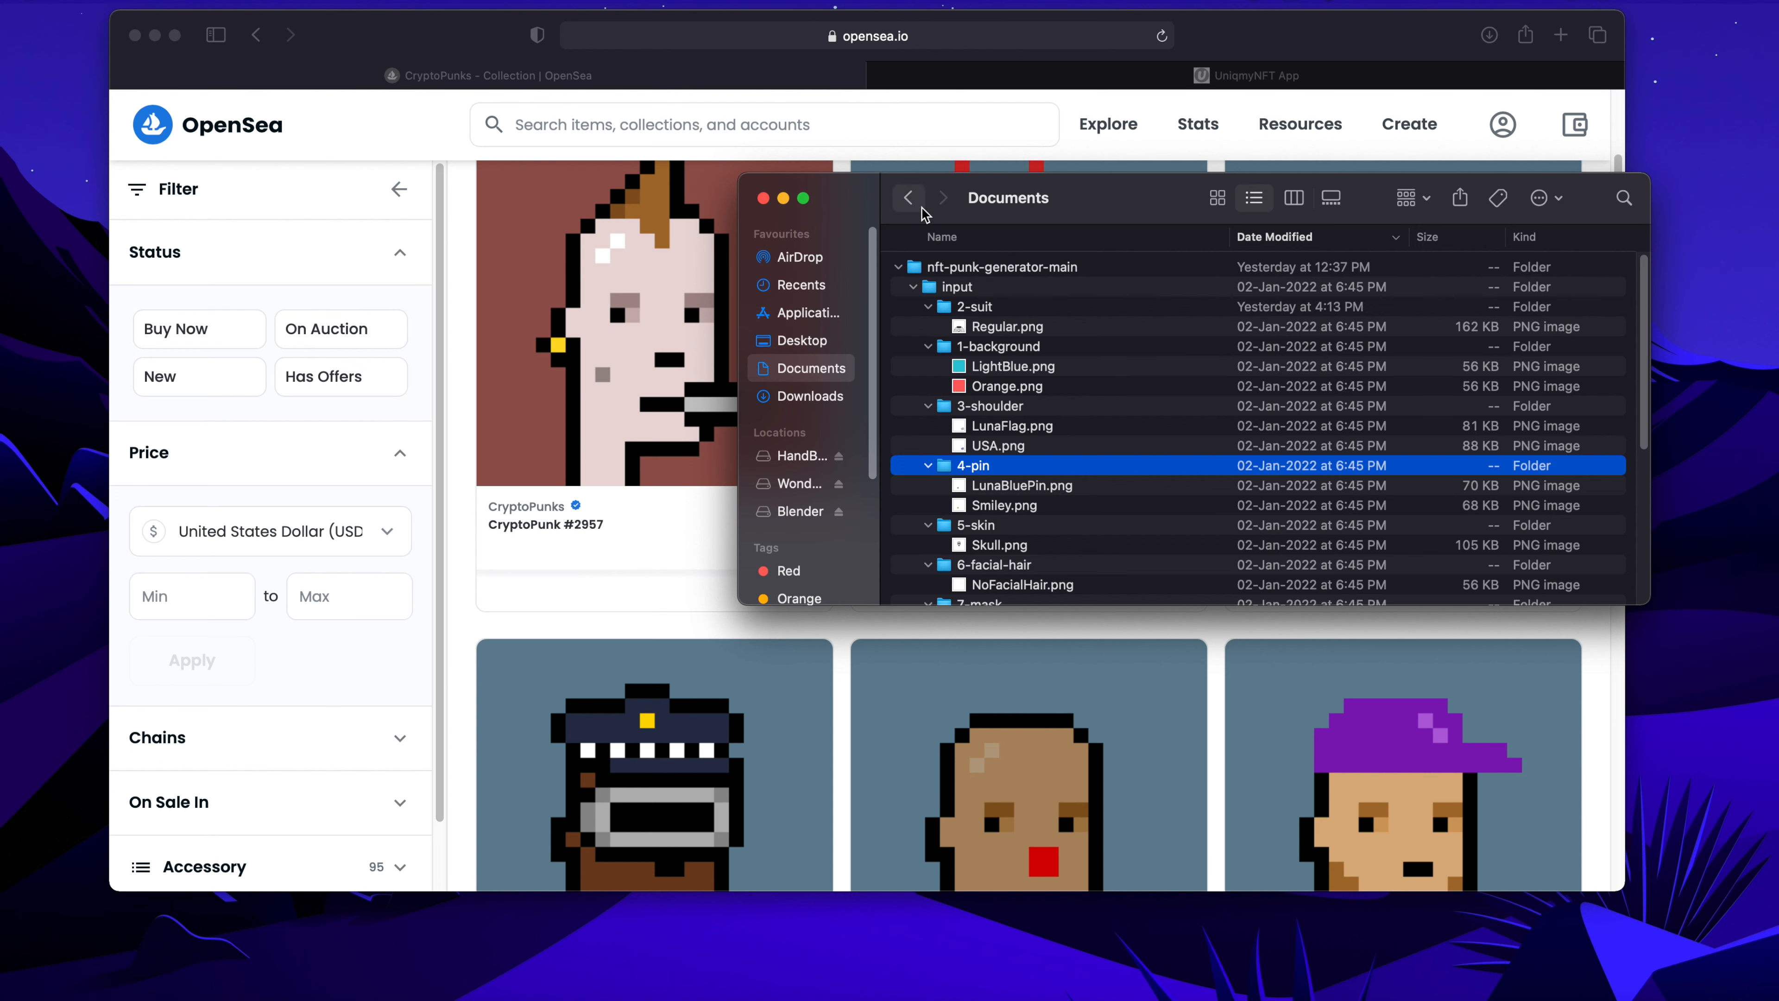
Switch to the UniqMyNFT app and add a content layer named "suit", matching the 2-suit folder
{"action": "left_click", "coordinate": [1103, 69]}
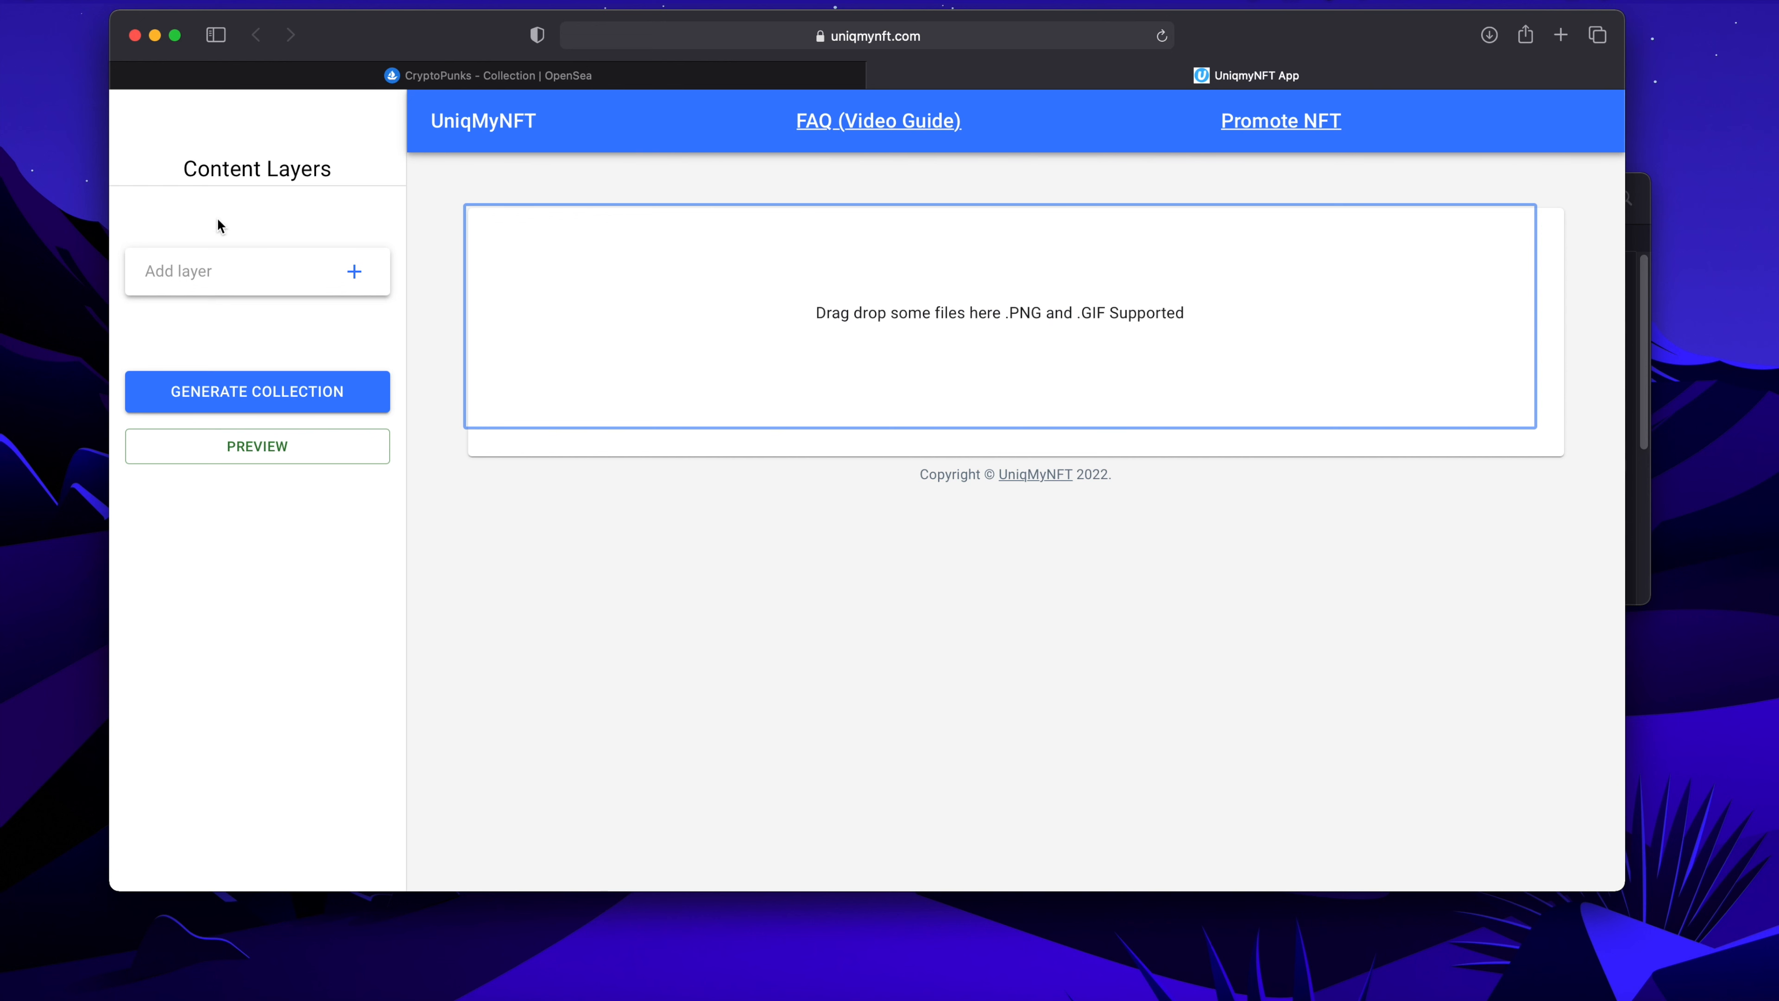
{"action": "left_click", "coordinate": [176, 35]}
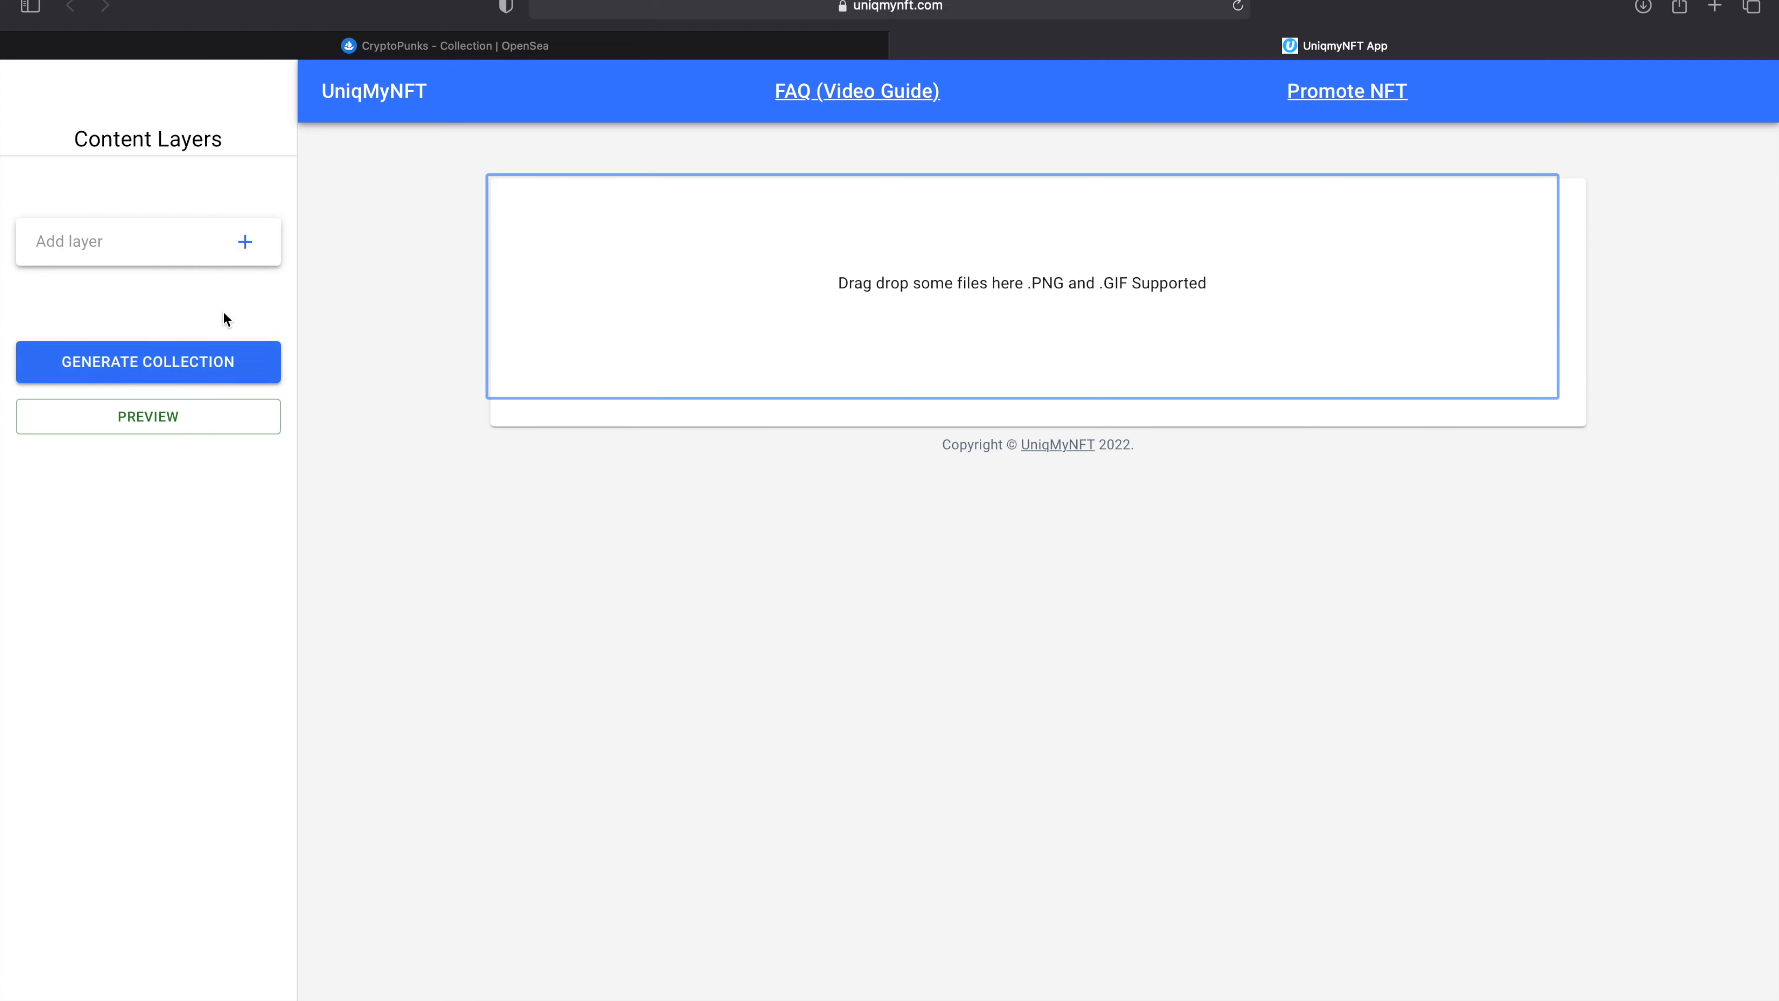
{"action": "left_click", "coordinate": [67, 29]}
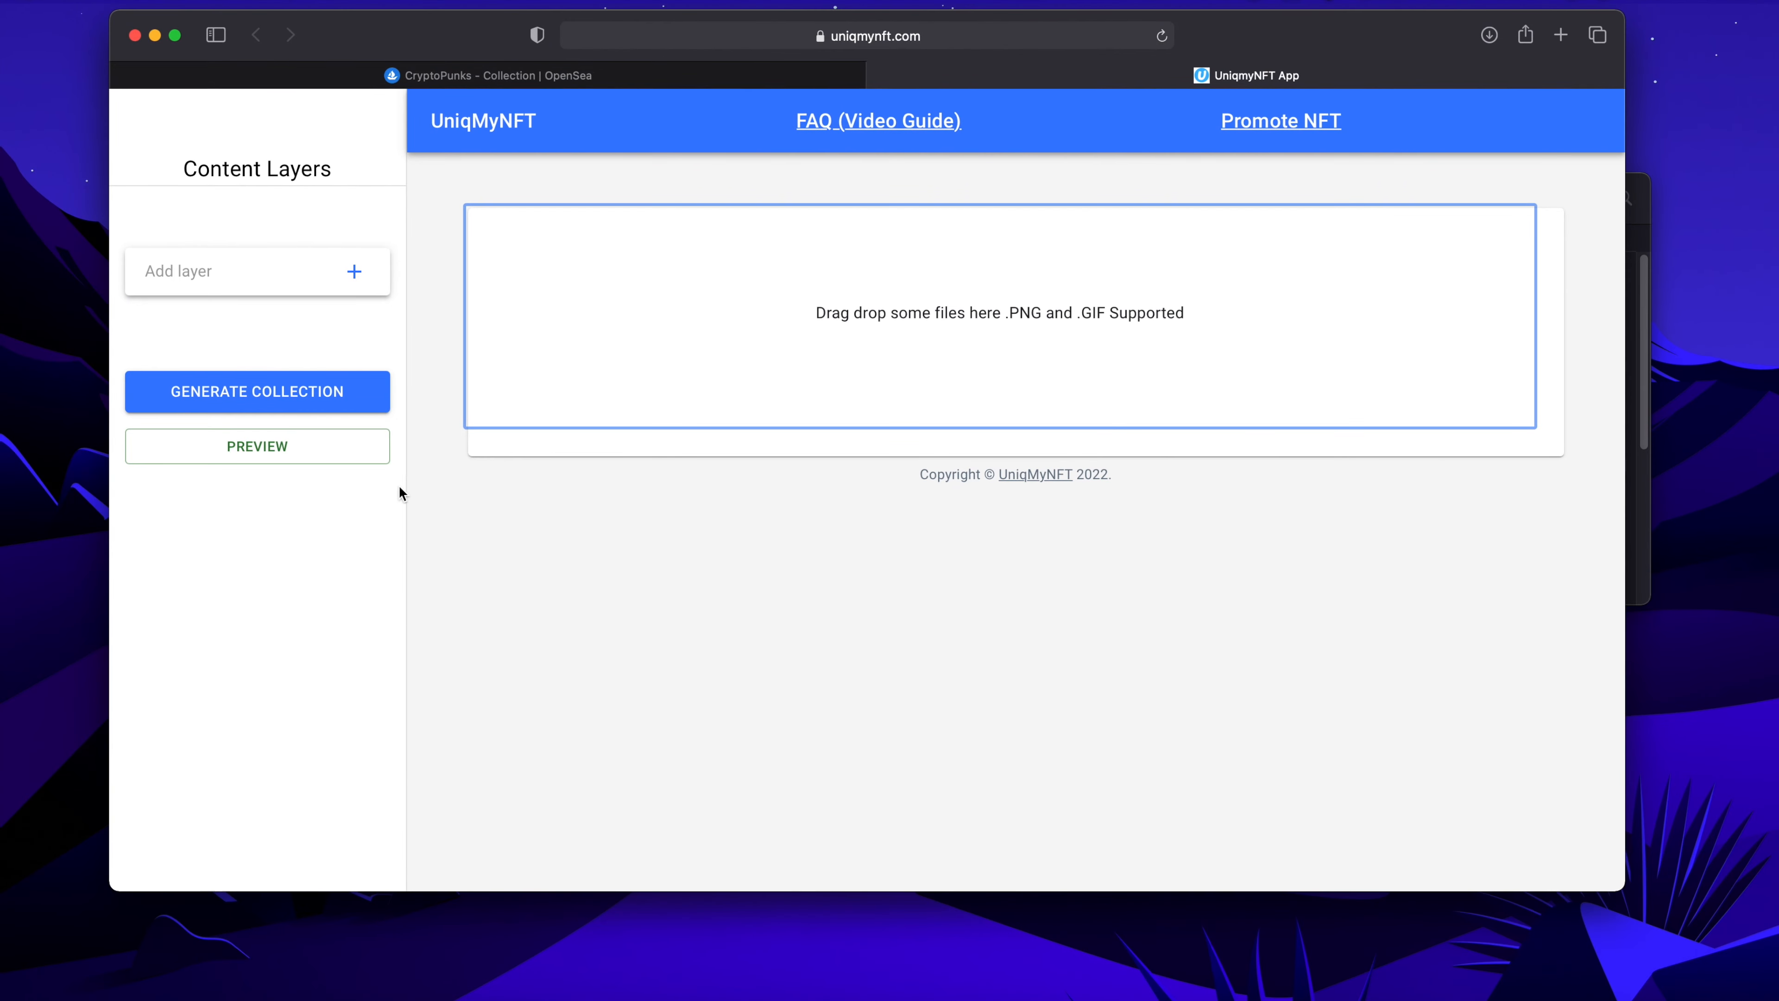
{"action": "left_click", "coordinate": [1636, 590]}
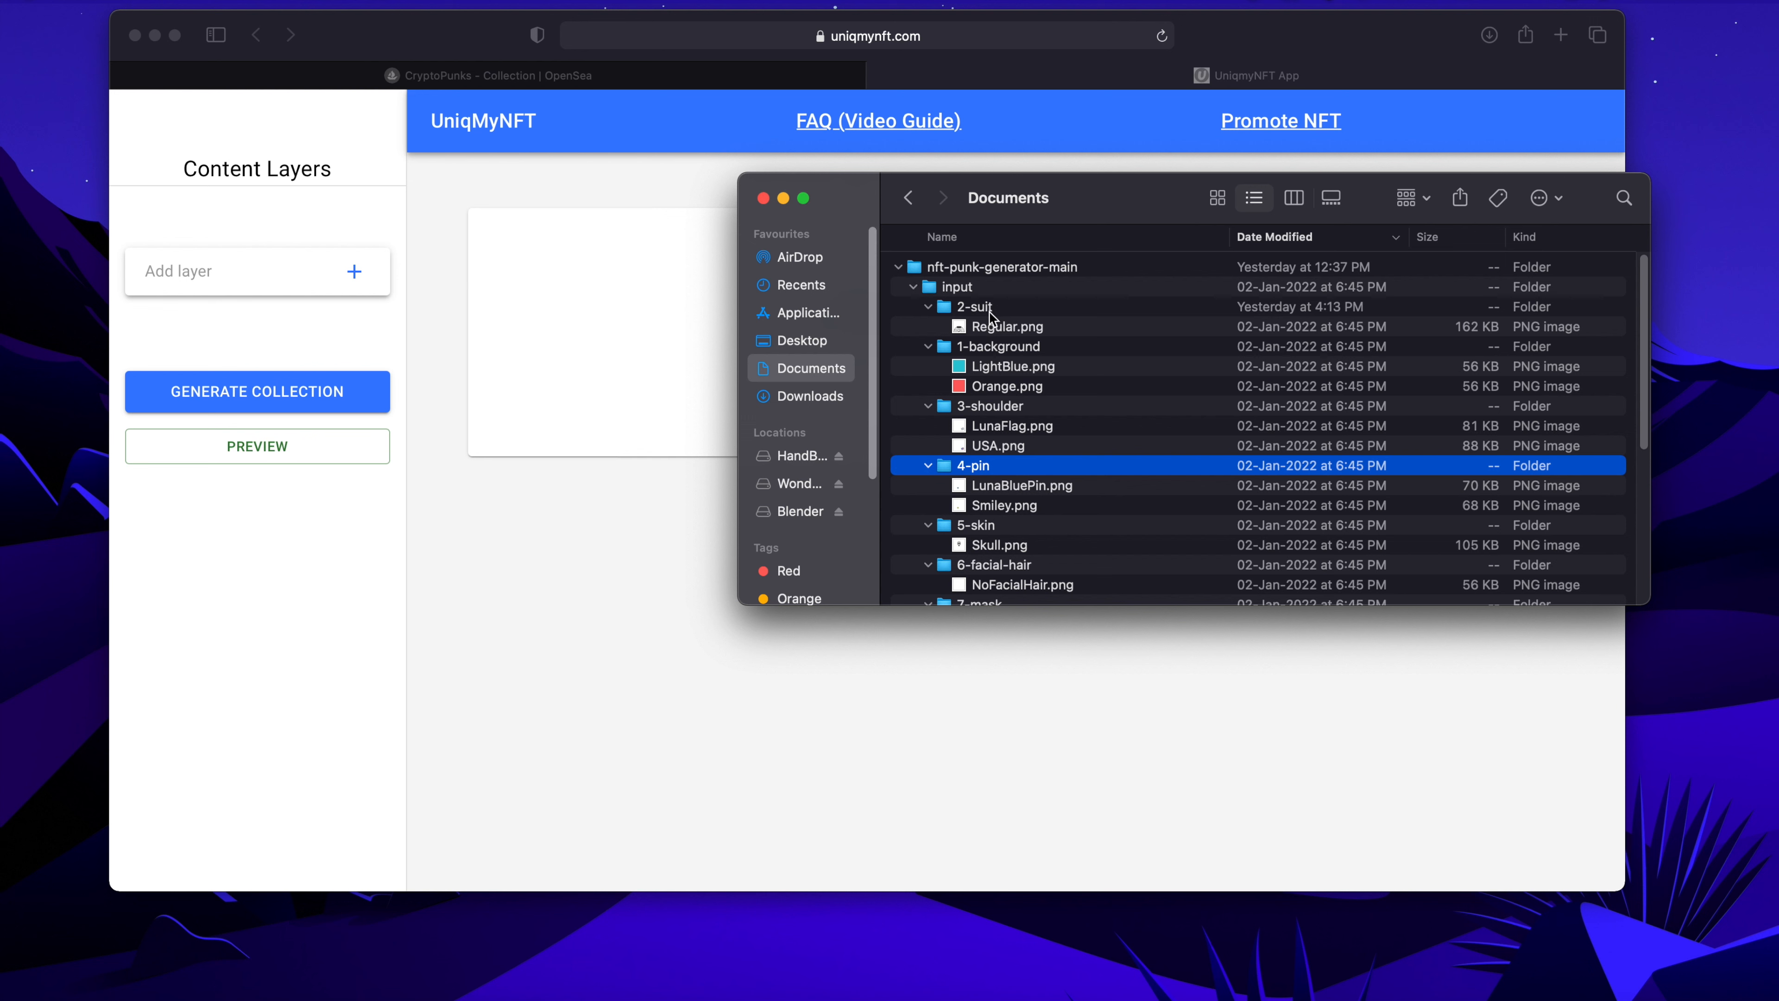
{"action": "left_click", "coordinate": [214, 271]}
{"action": "type", "text": "suit"}
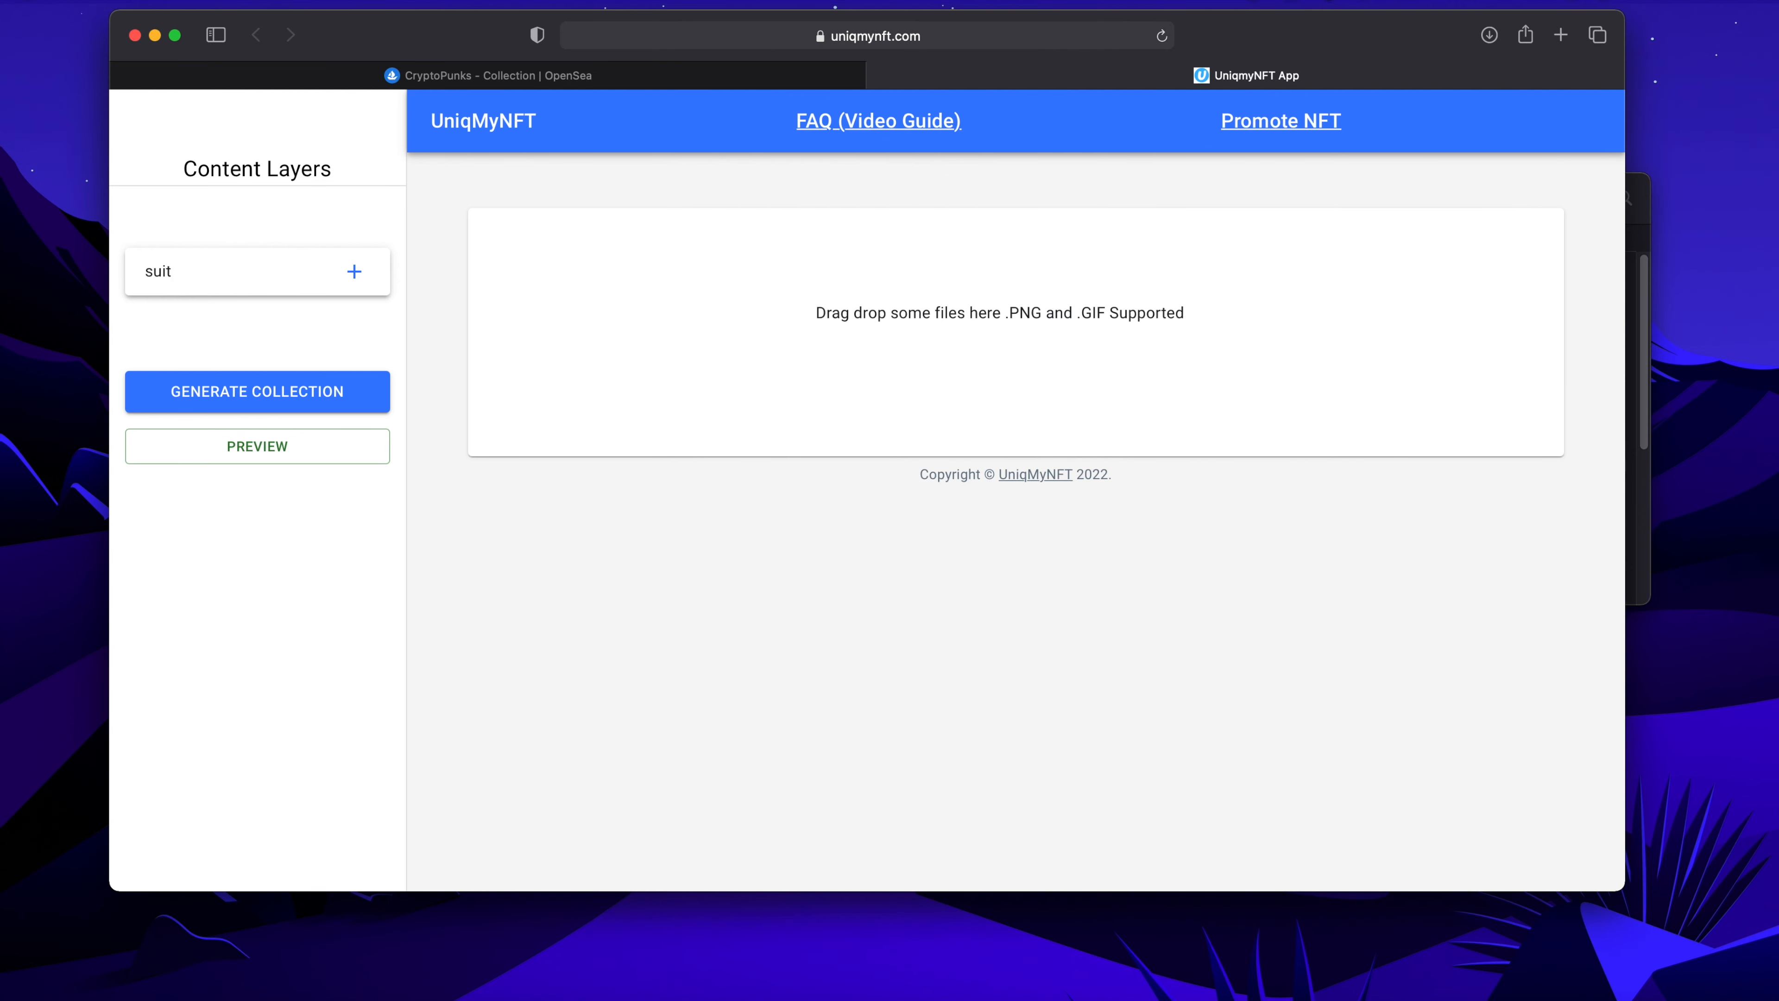
{"action": "key", "text": "Return"}
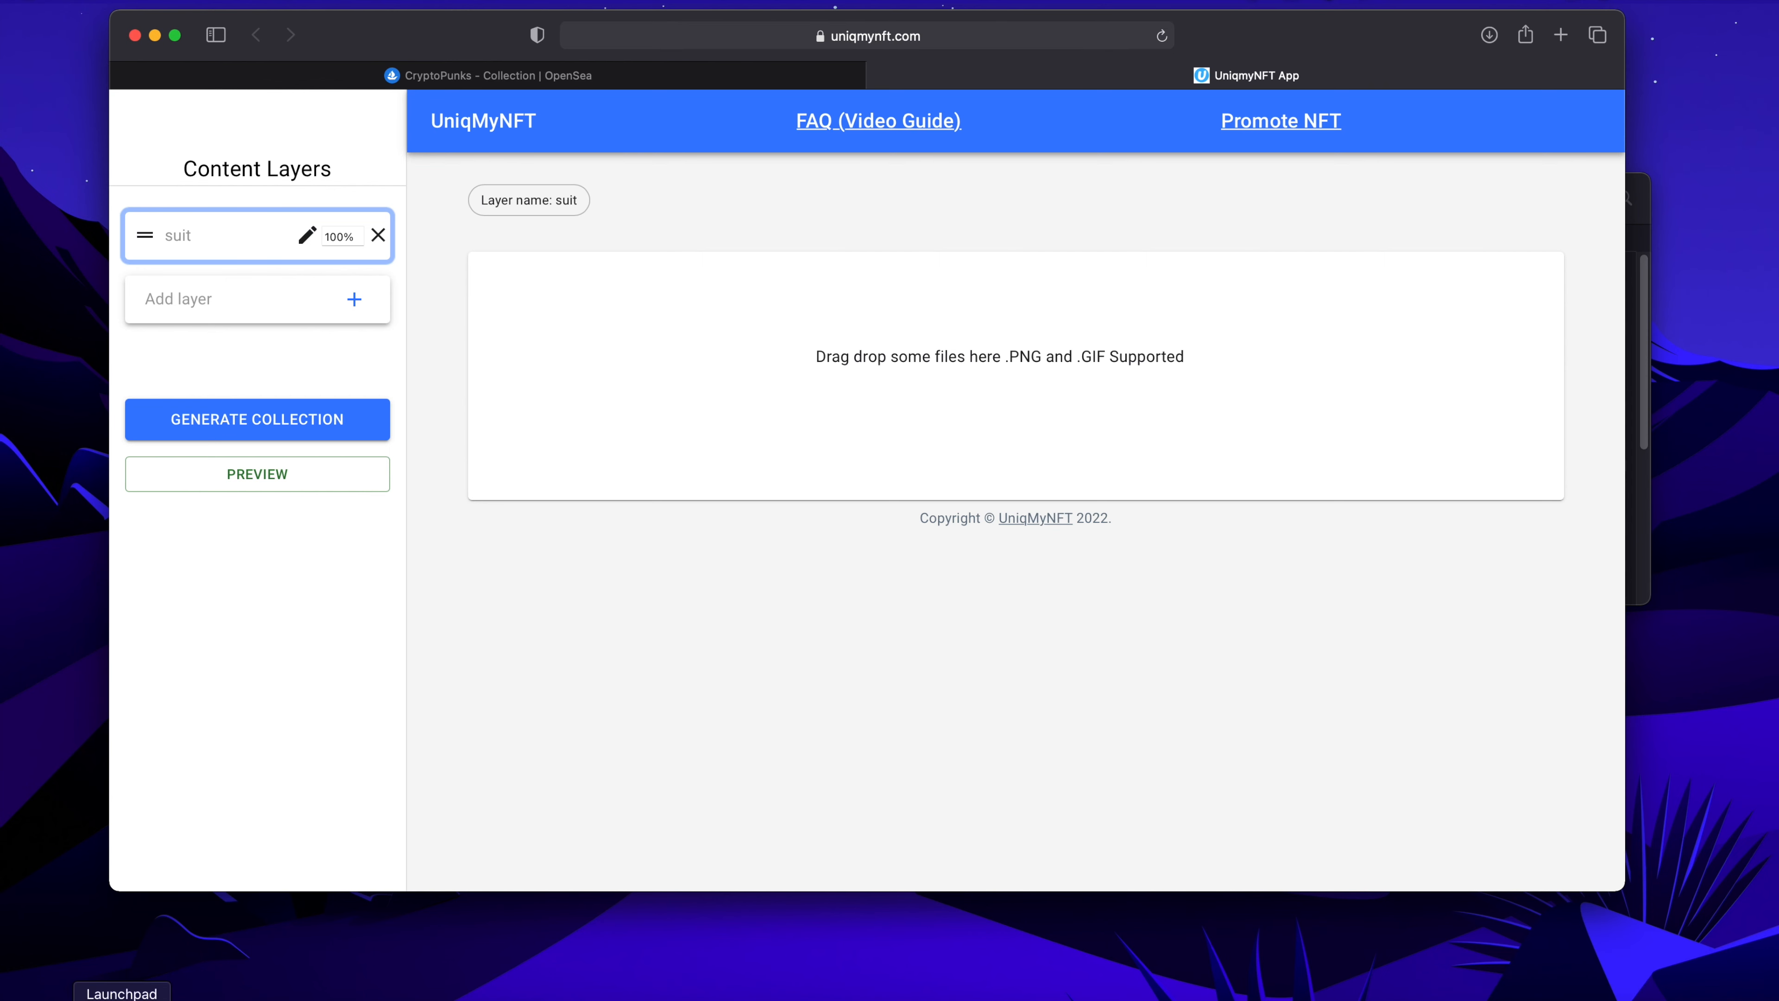
Check the trait folder names in Finder and add two UniqMyNFT content layers named "background" and "shoulder"
{"action": "left_click", "coordinate": [70, 995]}
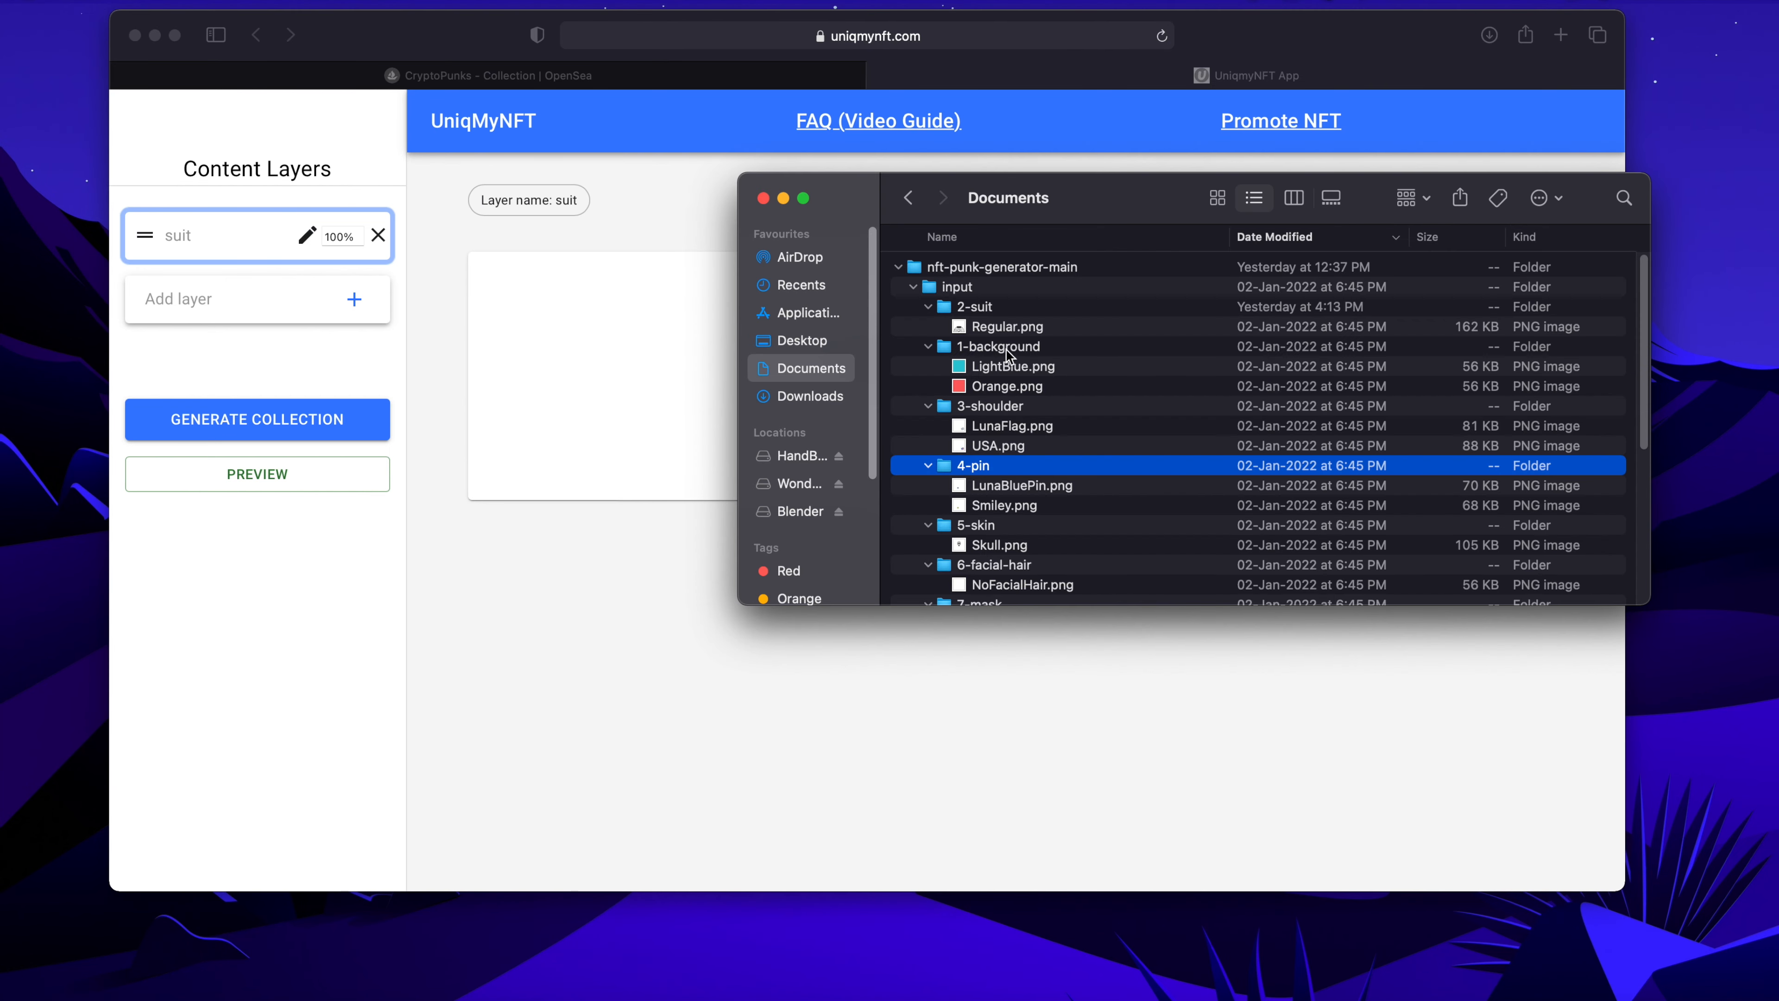
{"action": "left_click", "coordinate": [273, 299]}
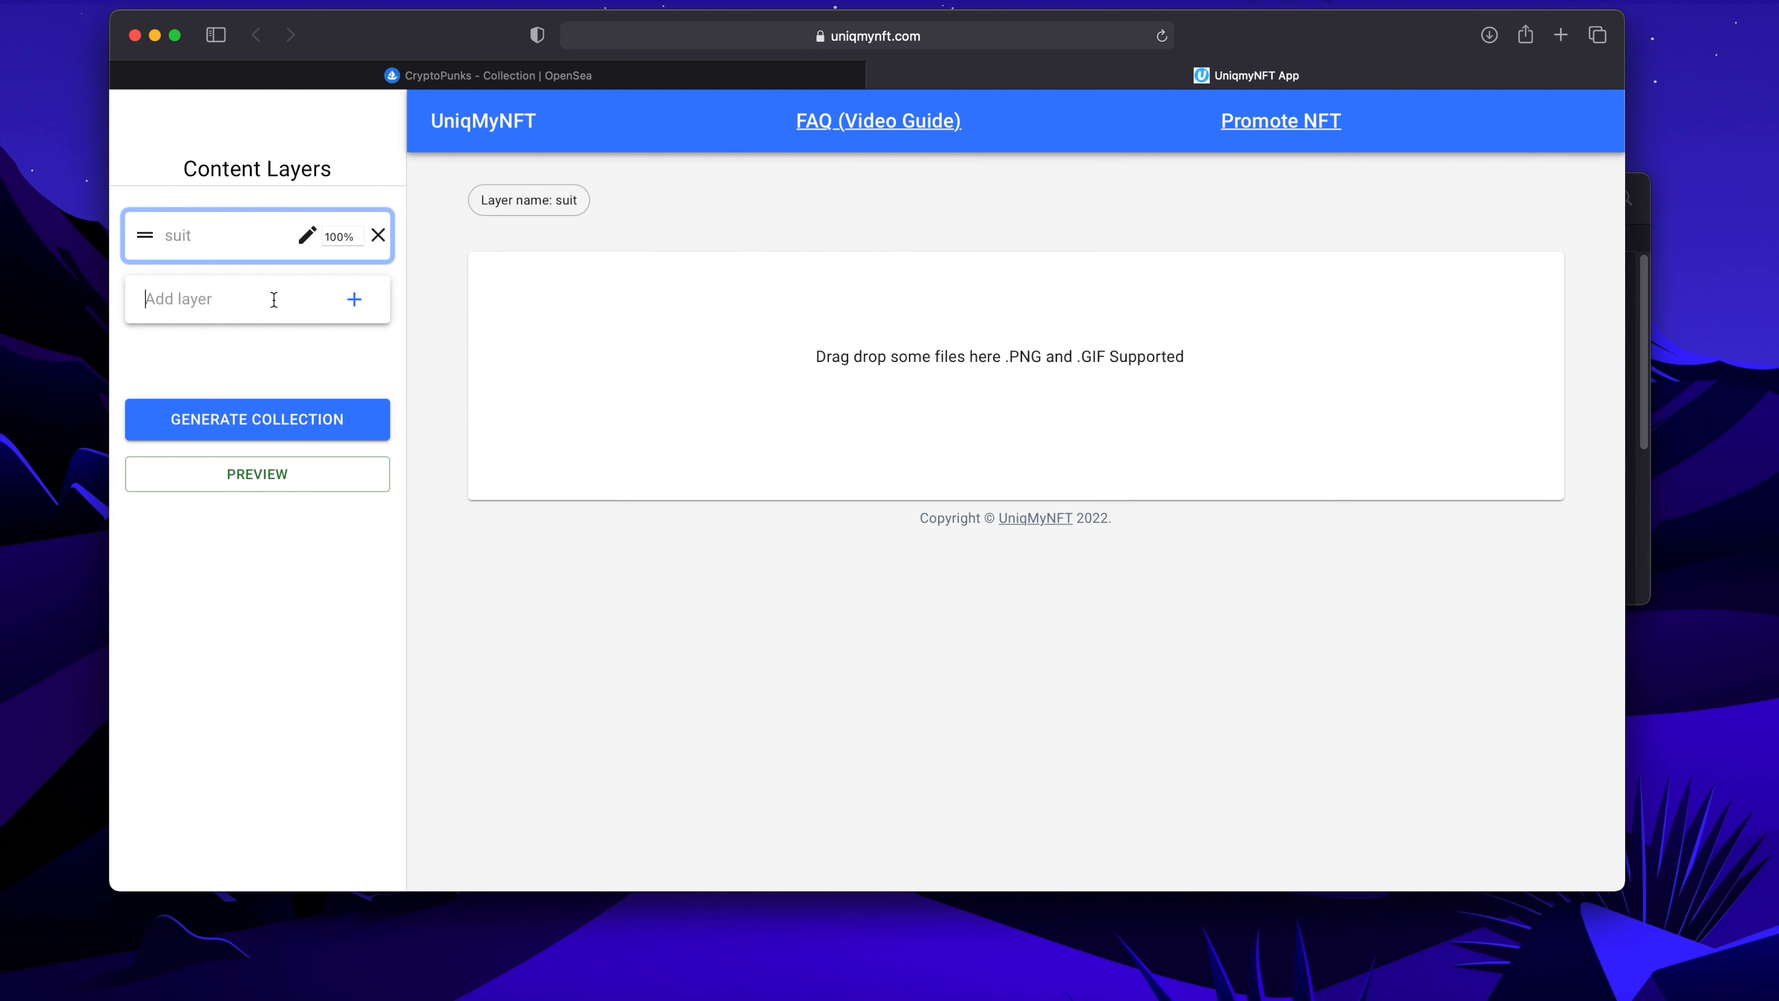
{"action": "type", "text": "background"}
{"action": "key", "text": "Return"}
{"action": "type", "text": "sho"}
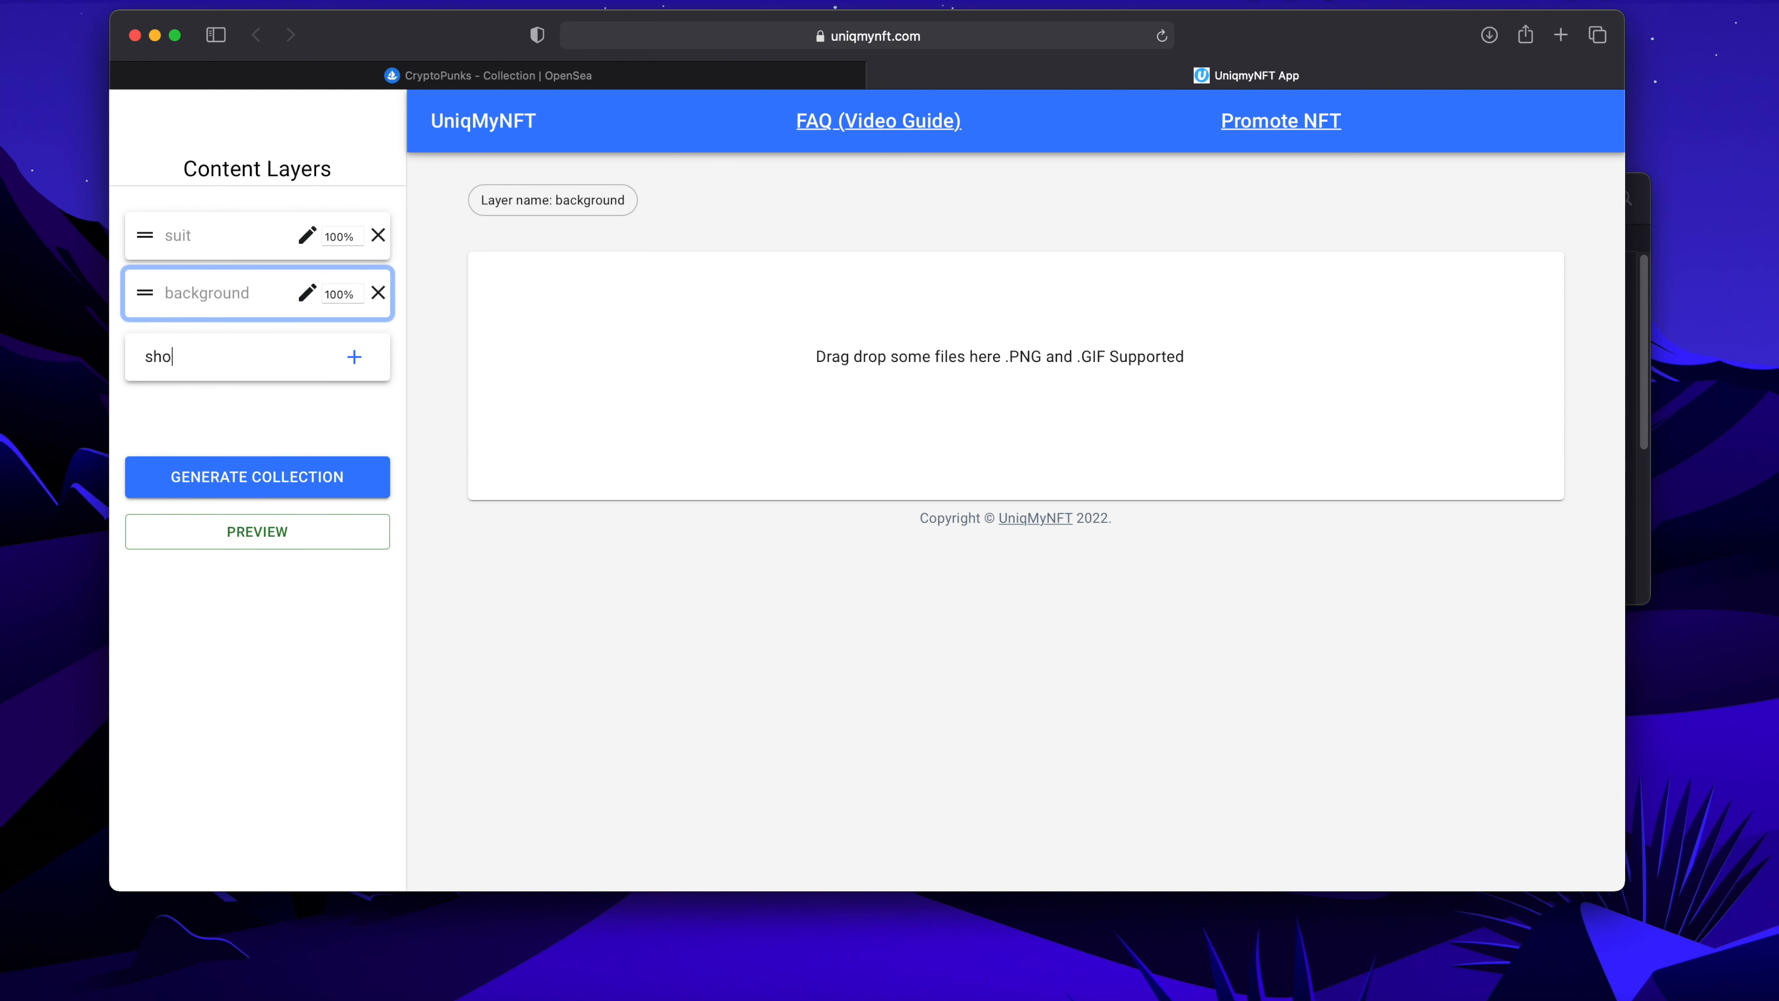
{"action": "type", "text": "ulder"}
{"action": "key", "text": "Return"}
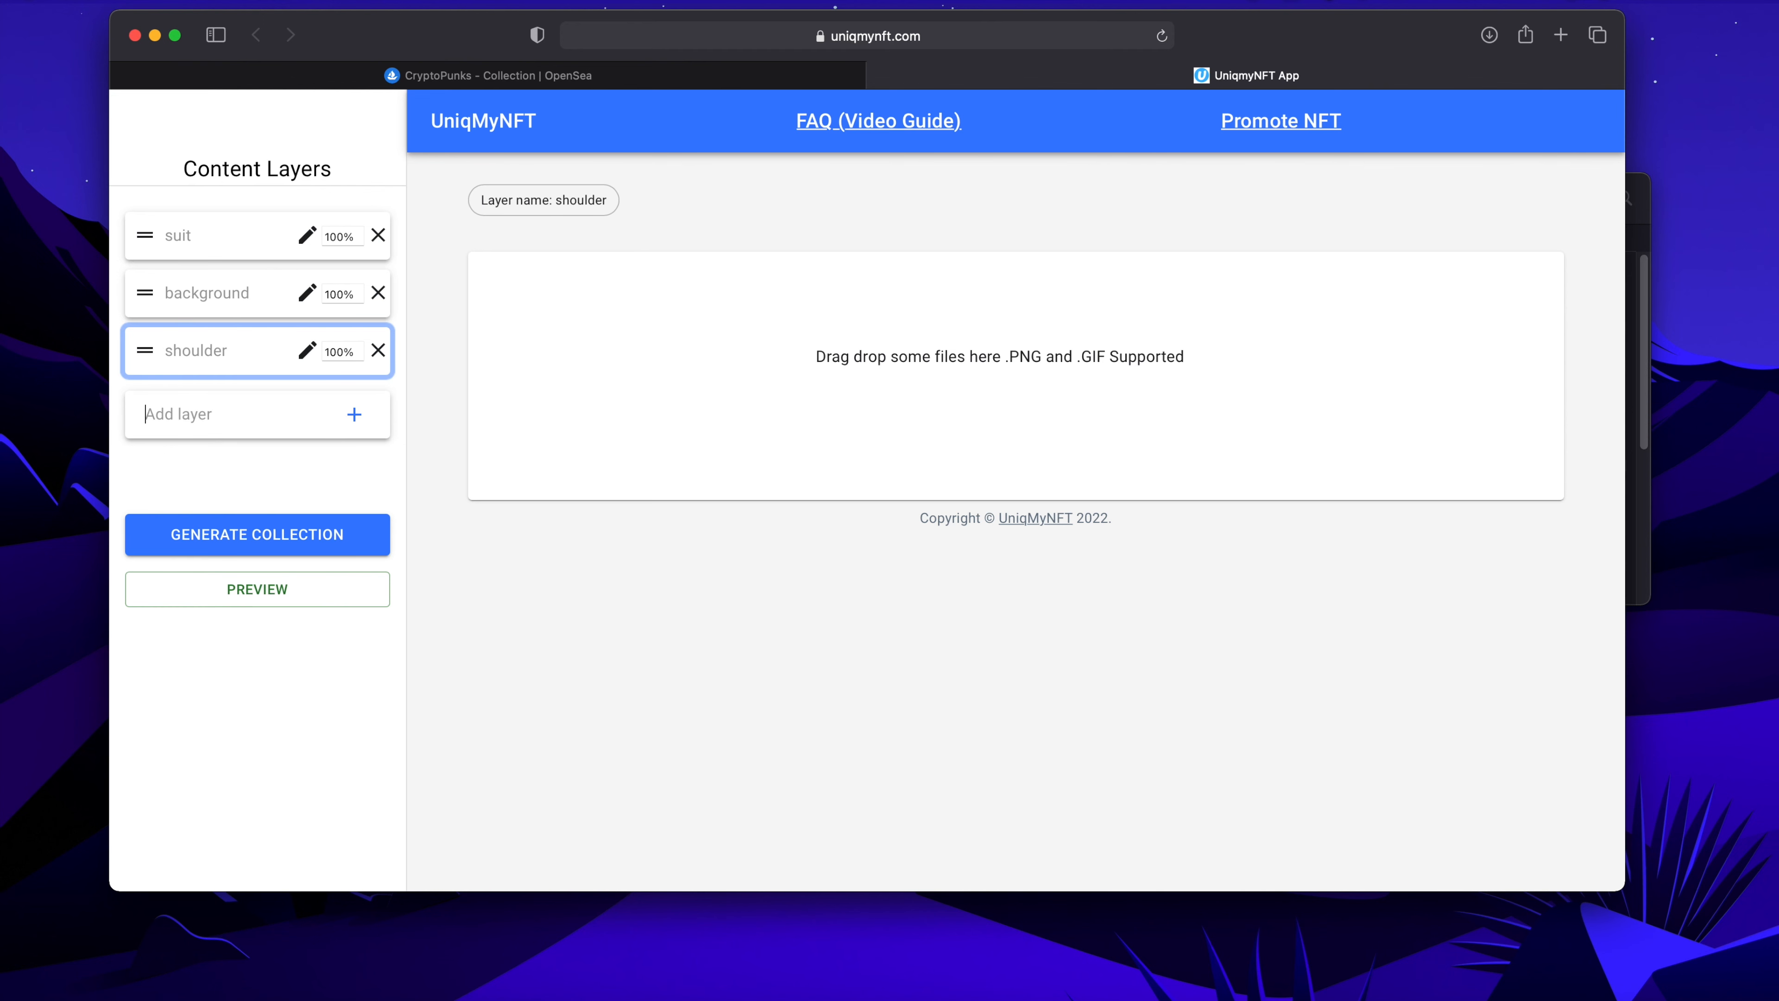
Check the 4-pin folder in Finder and add a UniqMyNFT content layer named "pin"
{"action": "left_click", "coordinate": [70, 999]}
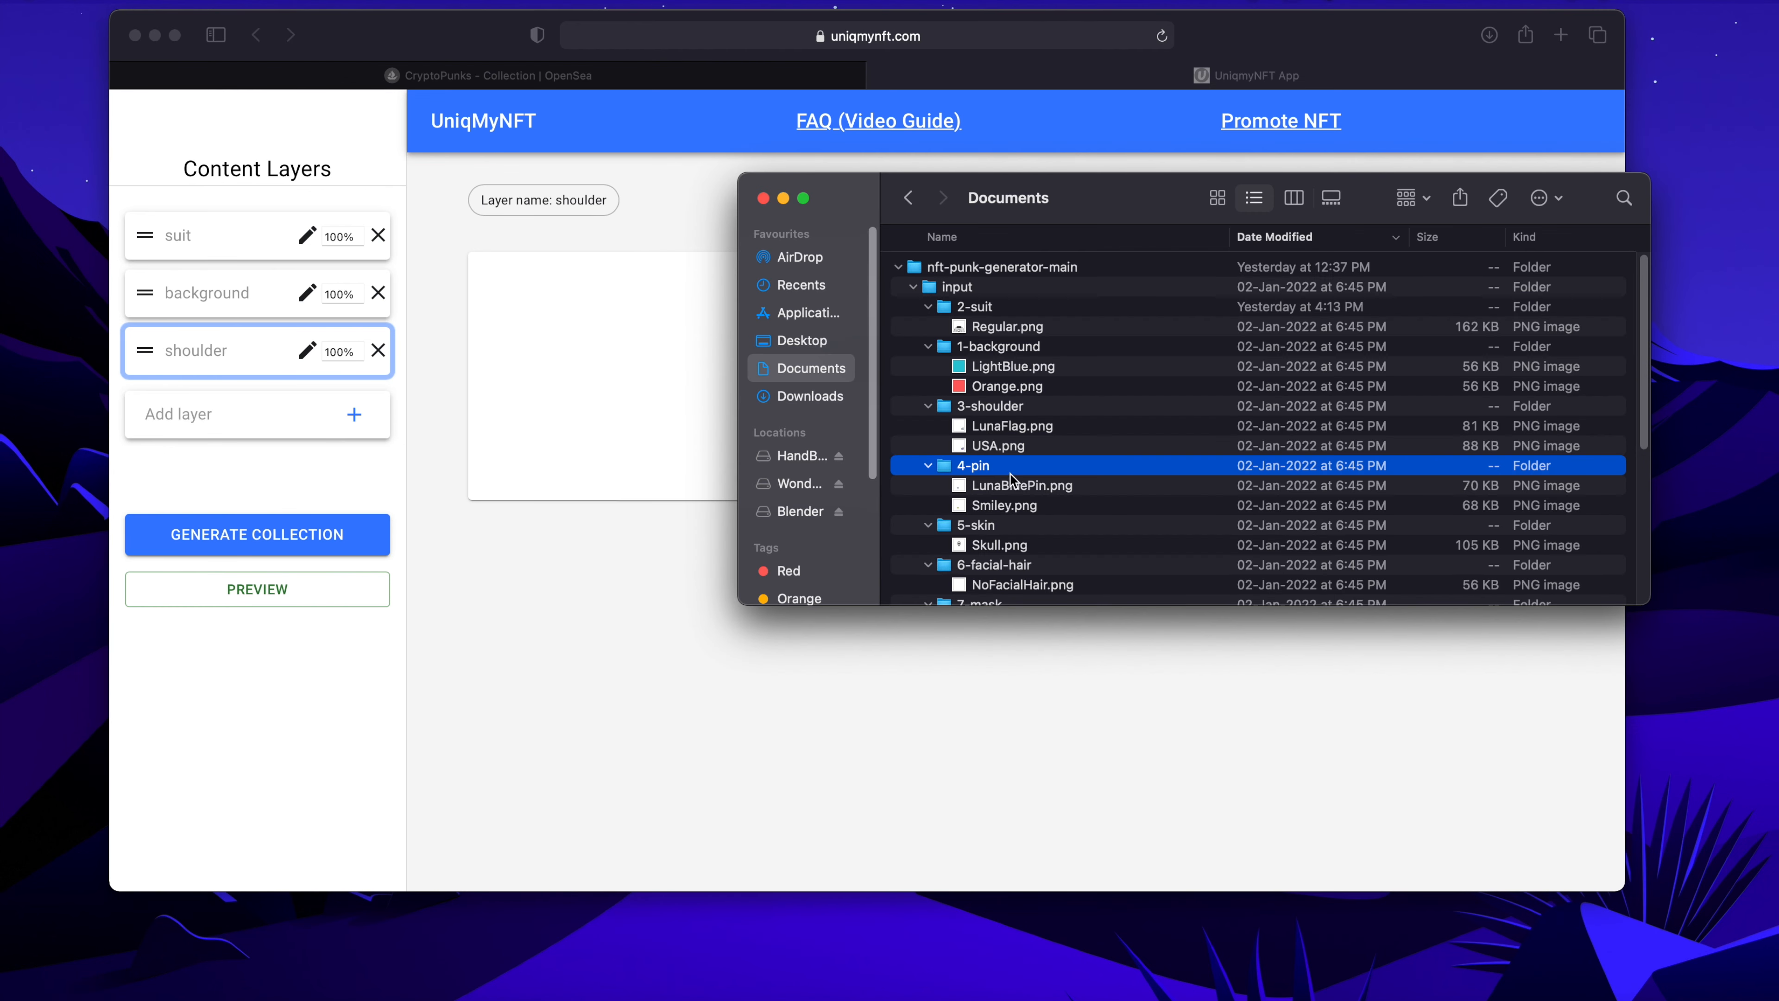
{"action": "left_click", "coordinate": [255, 412]}
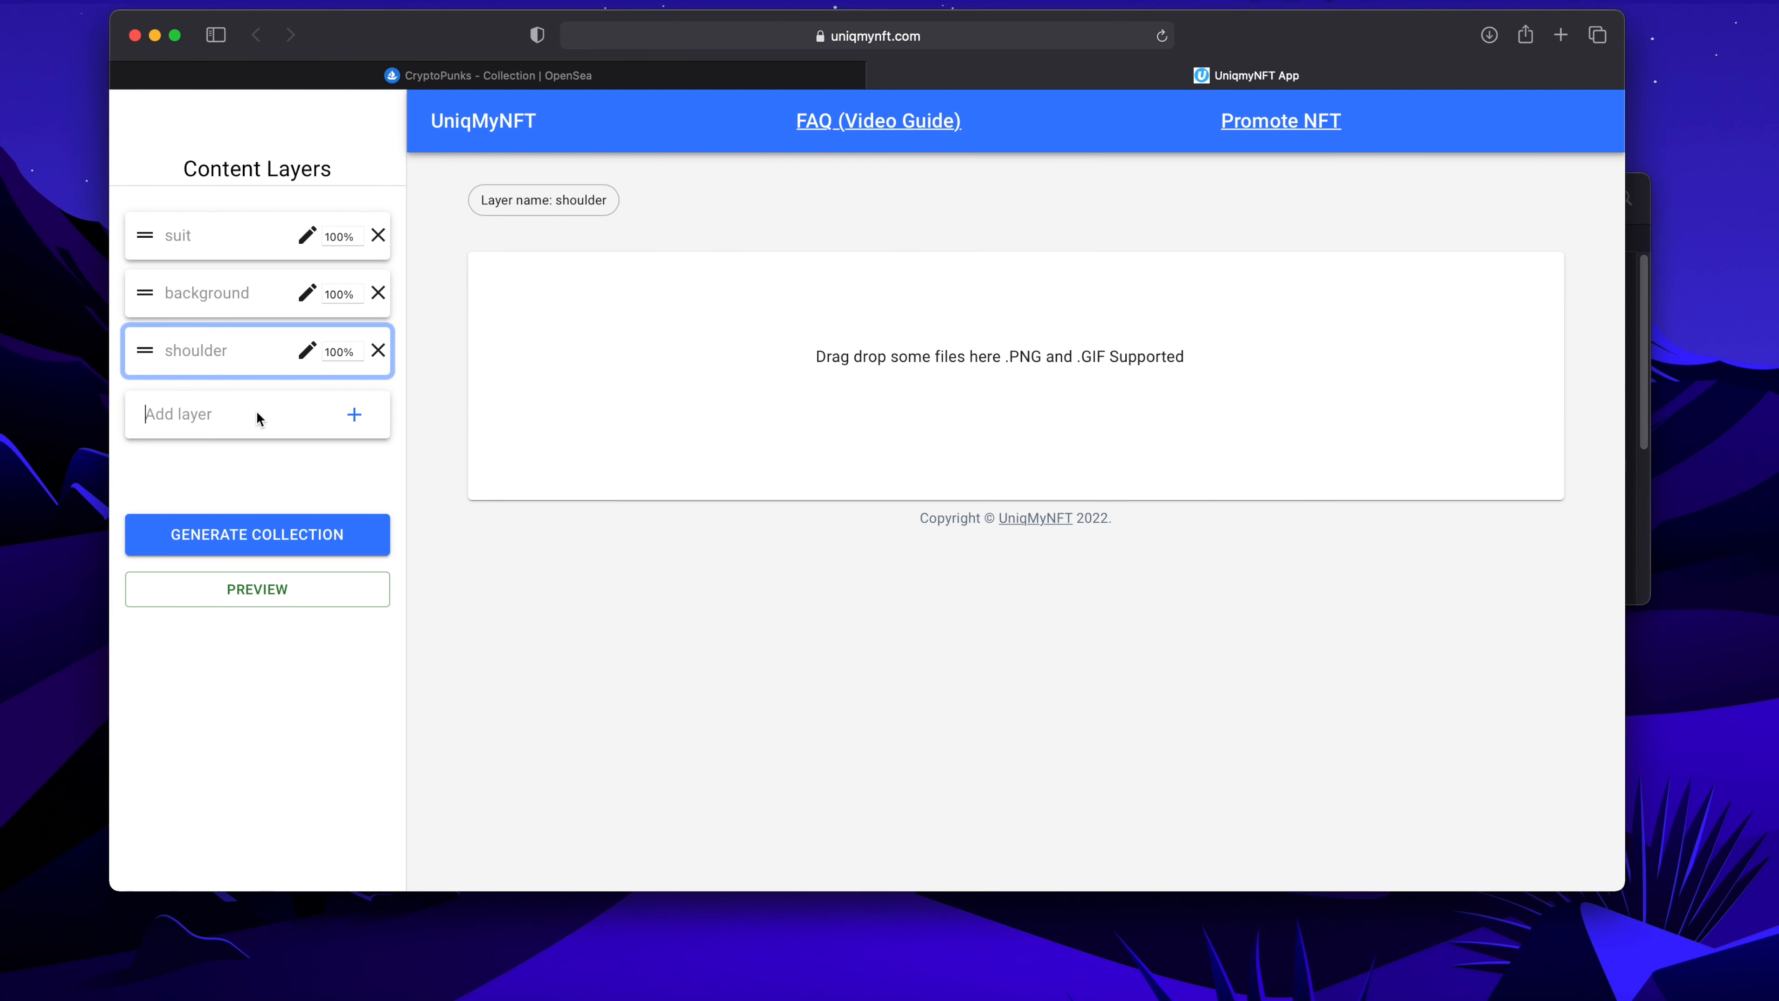
{"action": "type", "text": "pin"}
{"action": "key", "text": "Return"}
Add two more content layers named "skin" and "facial hair"
{"action": "type", "text": "sk"}
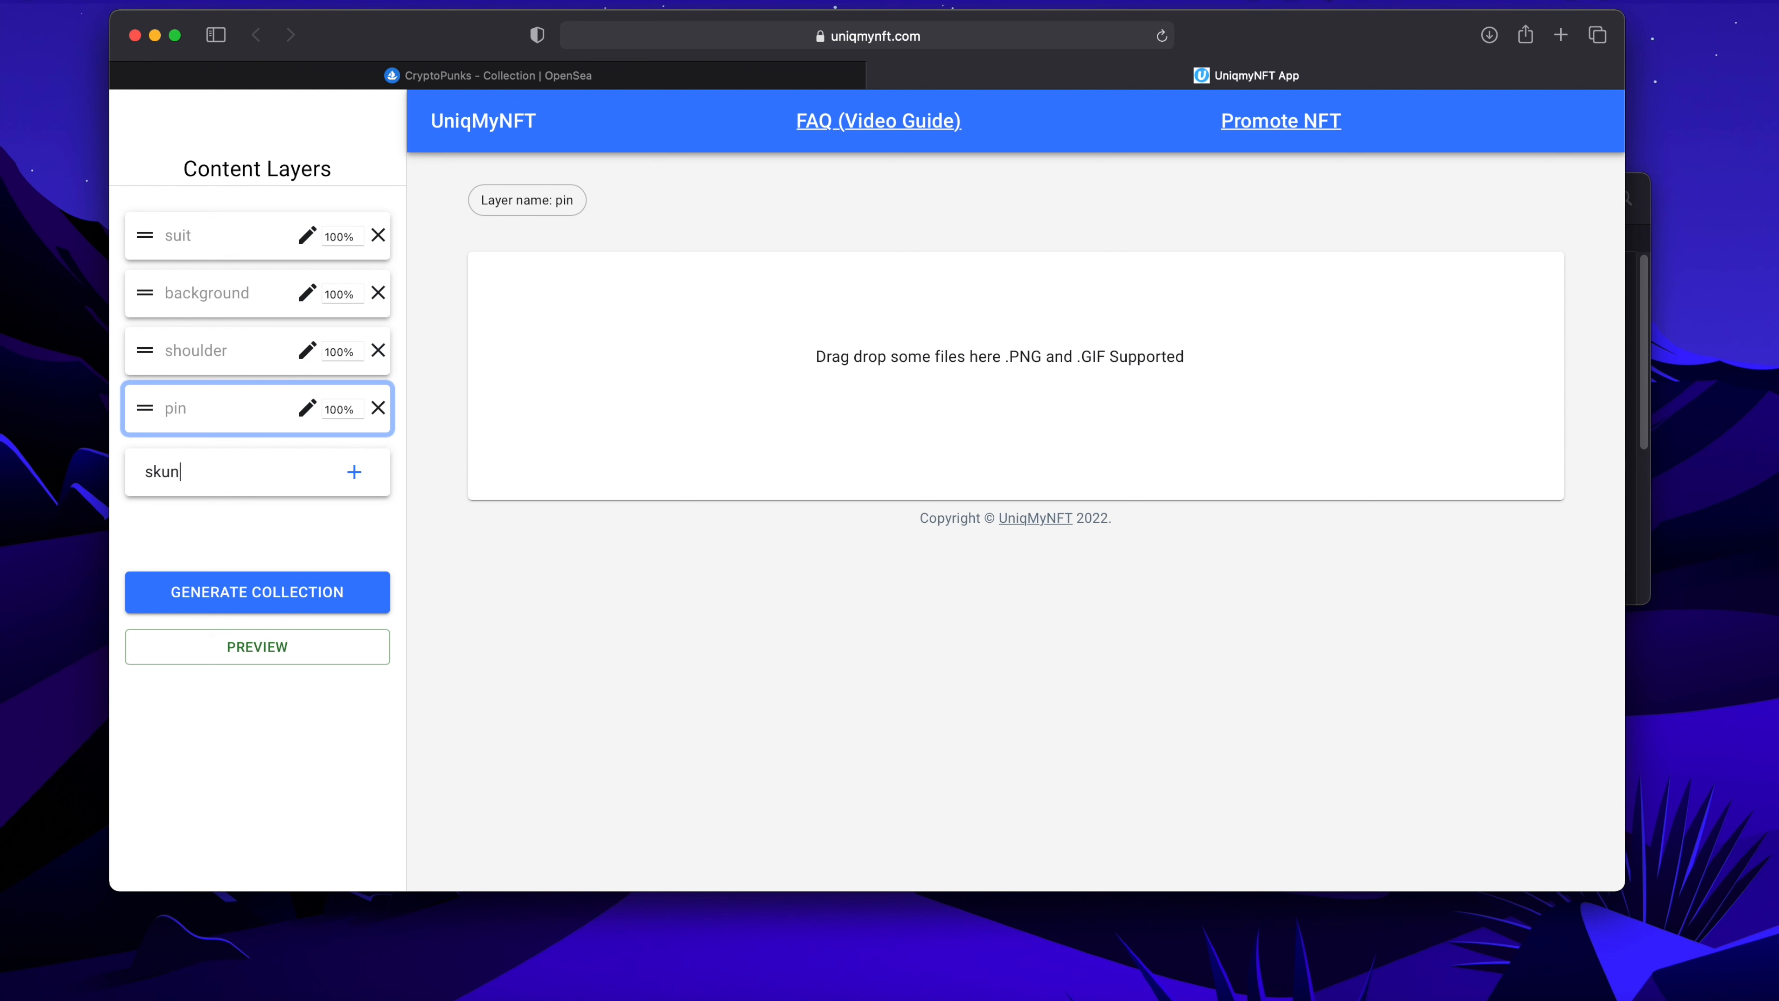
{"action": "type", "text": "un"}
{"action": "key", "text": "BackSpace"}
{"action": "key", "text": "BackSpace"}
{"action": "type", "text": "in"}
{"action": "key", "text": "Return"}
{"action": "type", "text": "fac"}
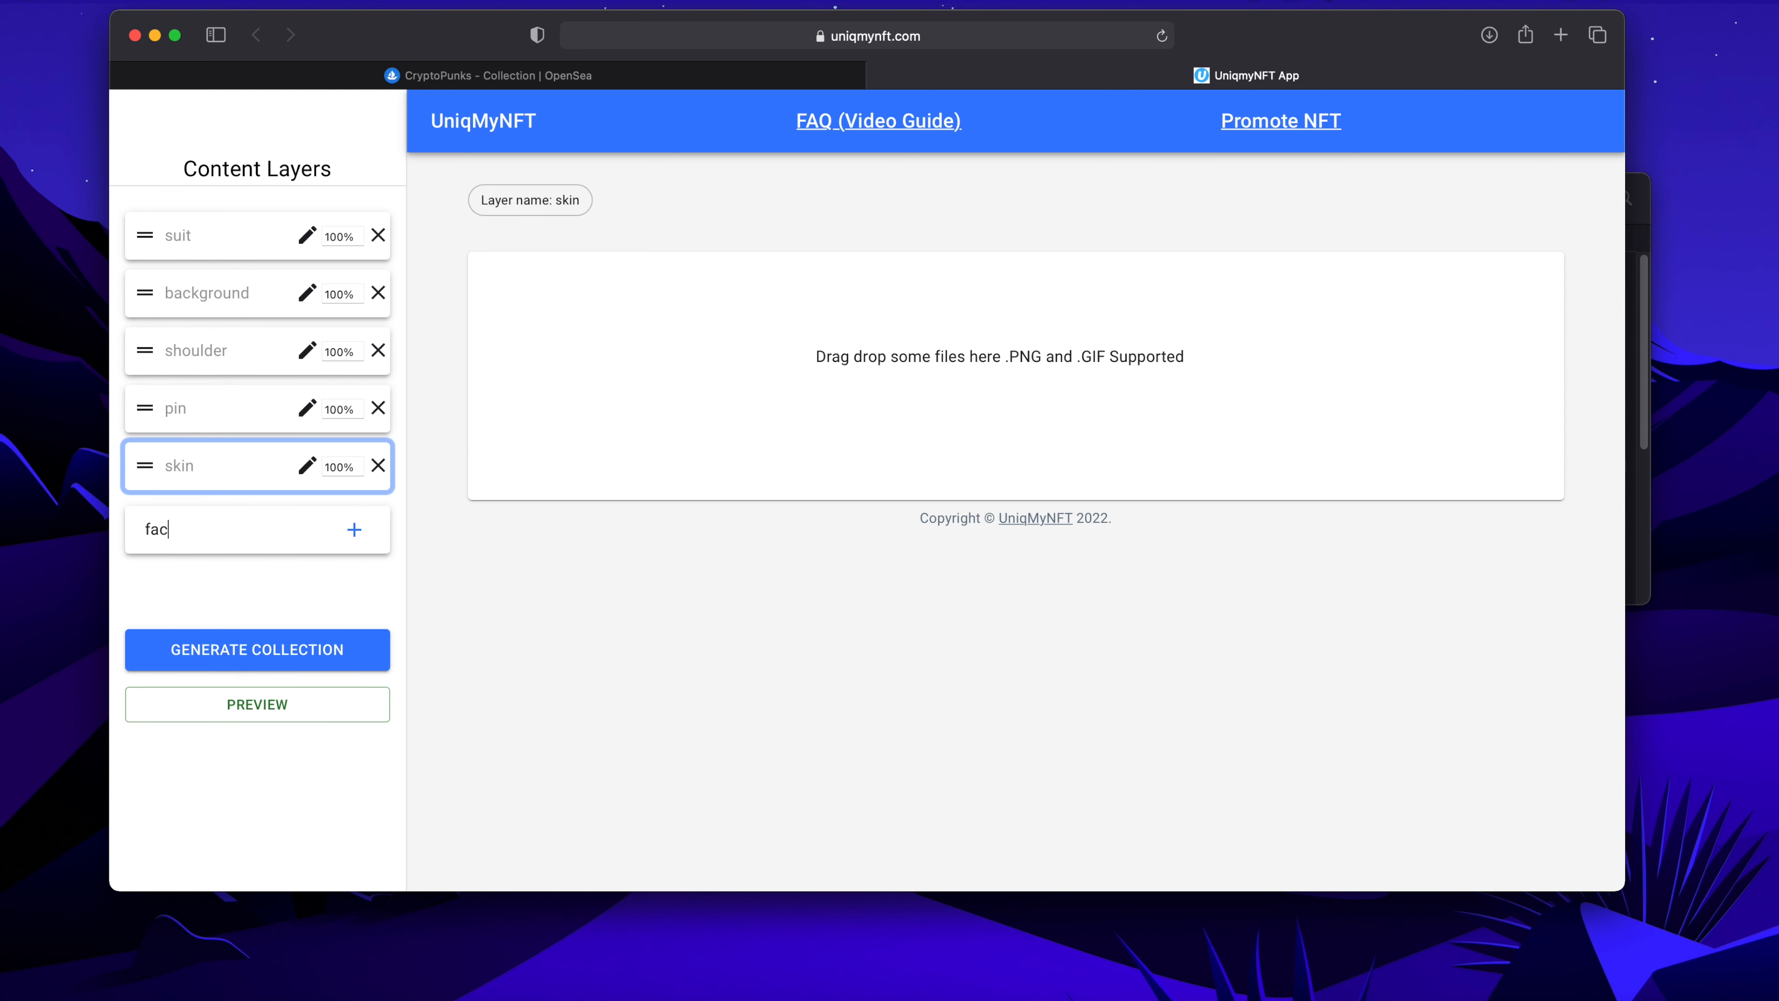
{"action": "key", "text": "Return"}
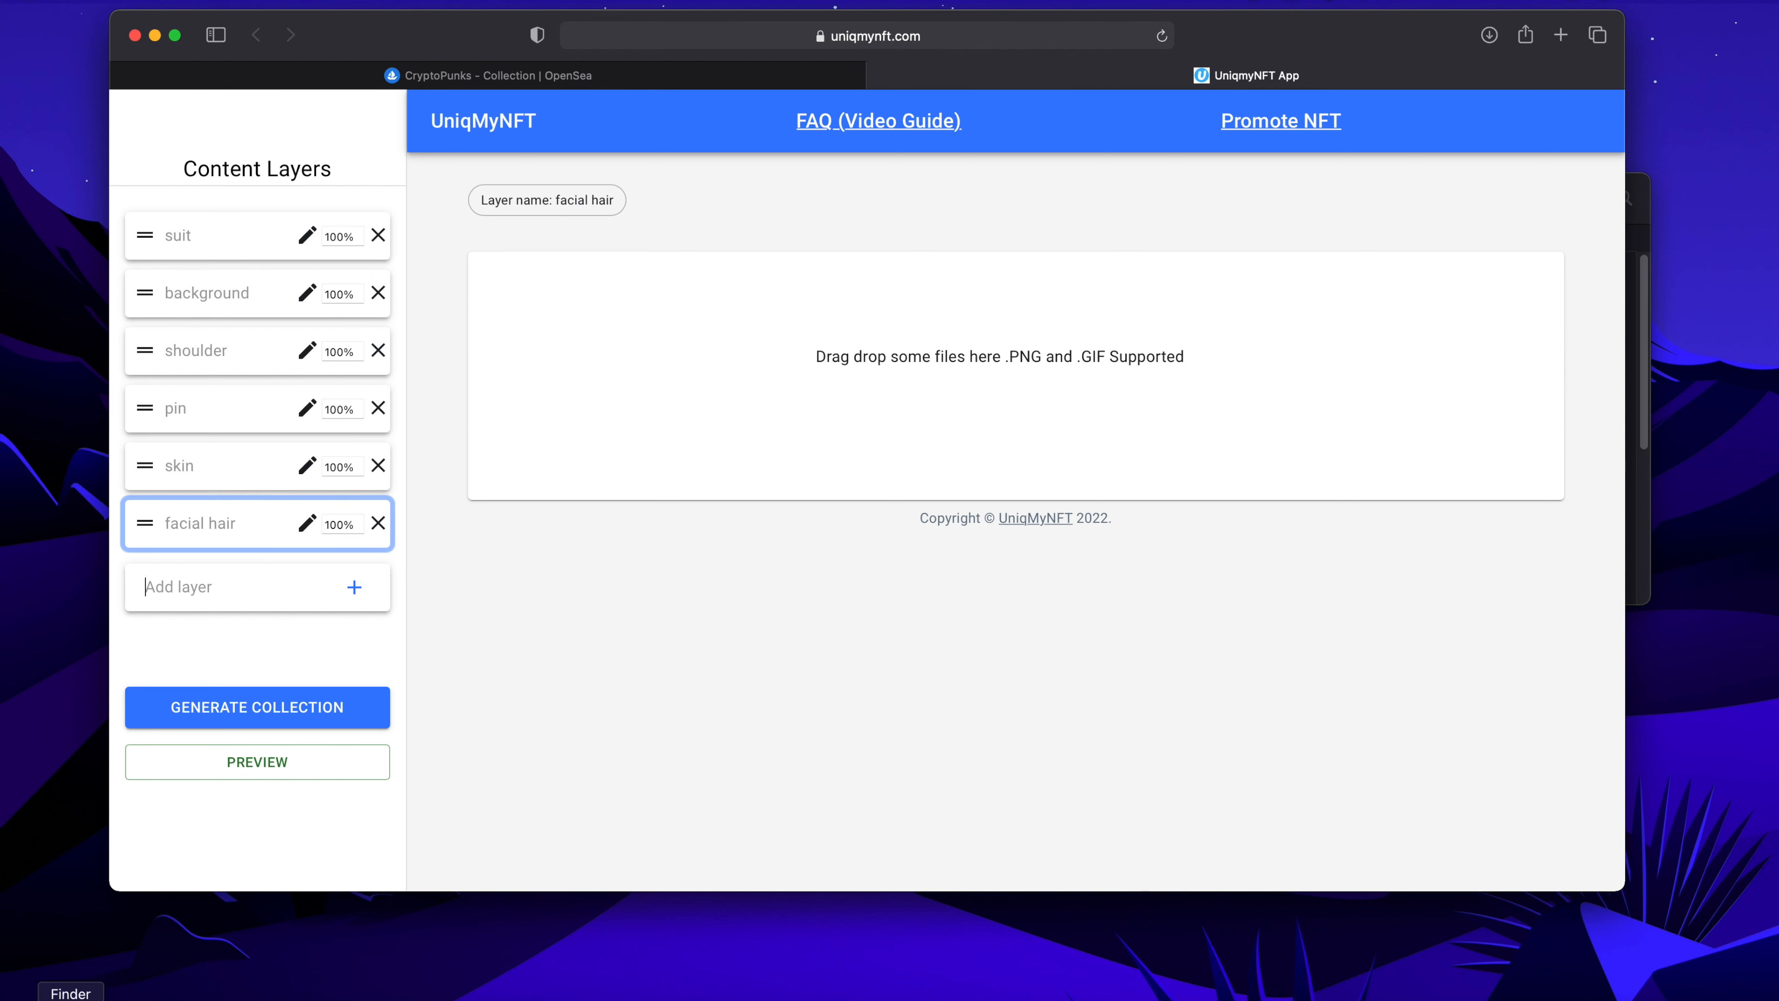
Upload Regular.png from the 2-suit folder in Finder to the suit layer in UniqMyNFT
{"action": "left_click", "coordinate": [70, 999]}
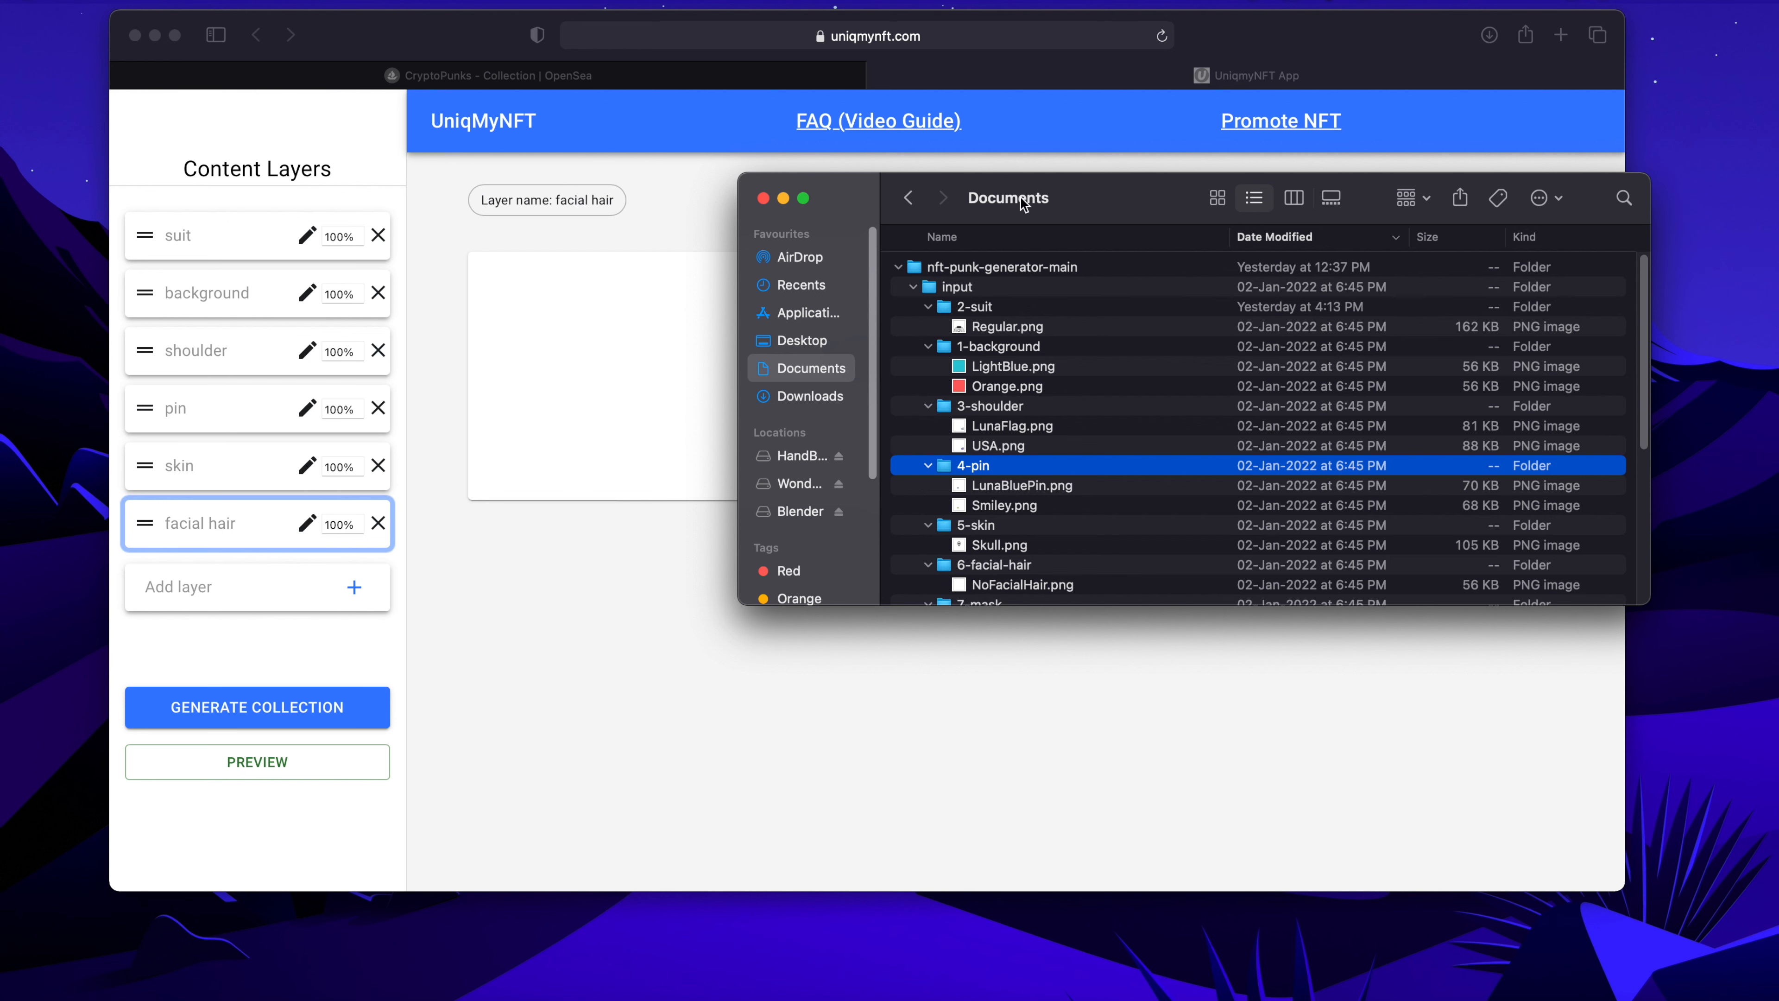
{"action": "left_click", "coordinate": [203, 237]}
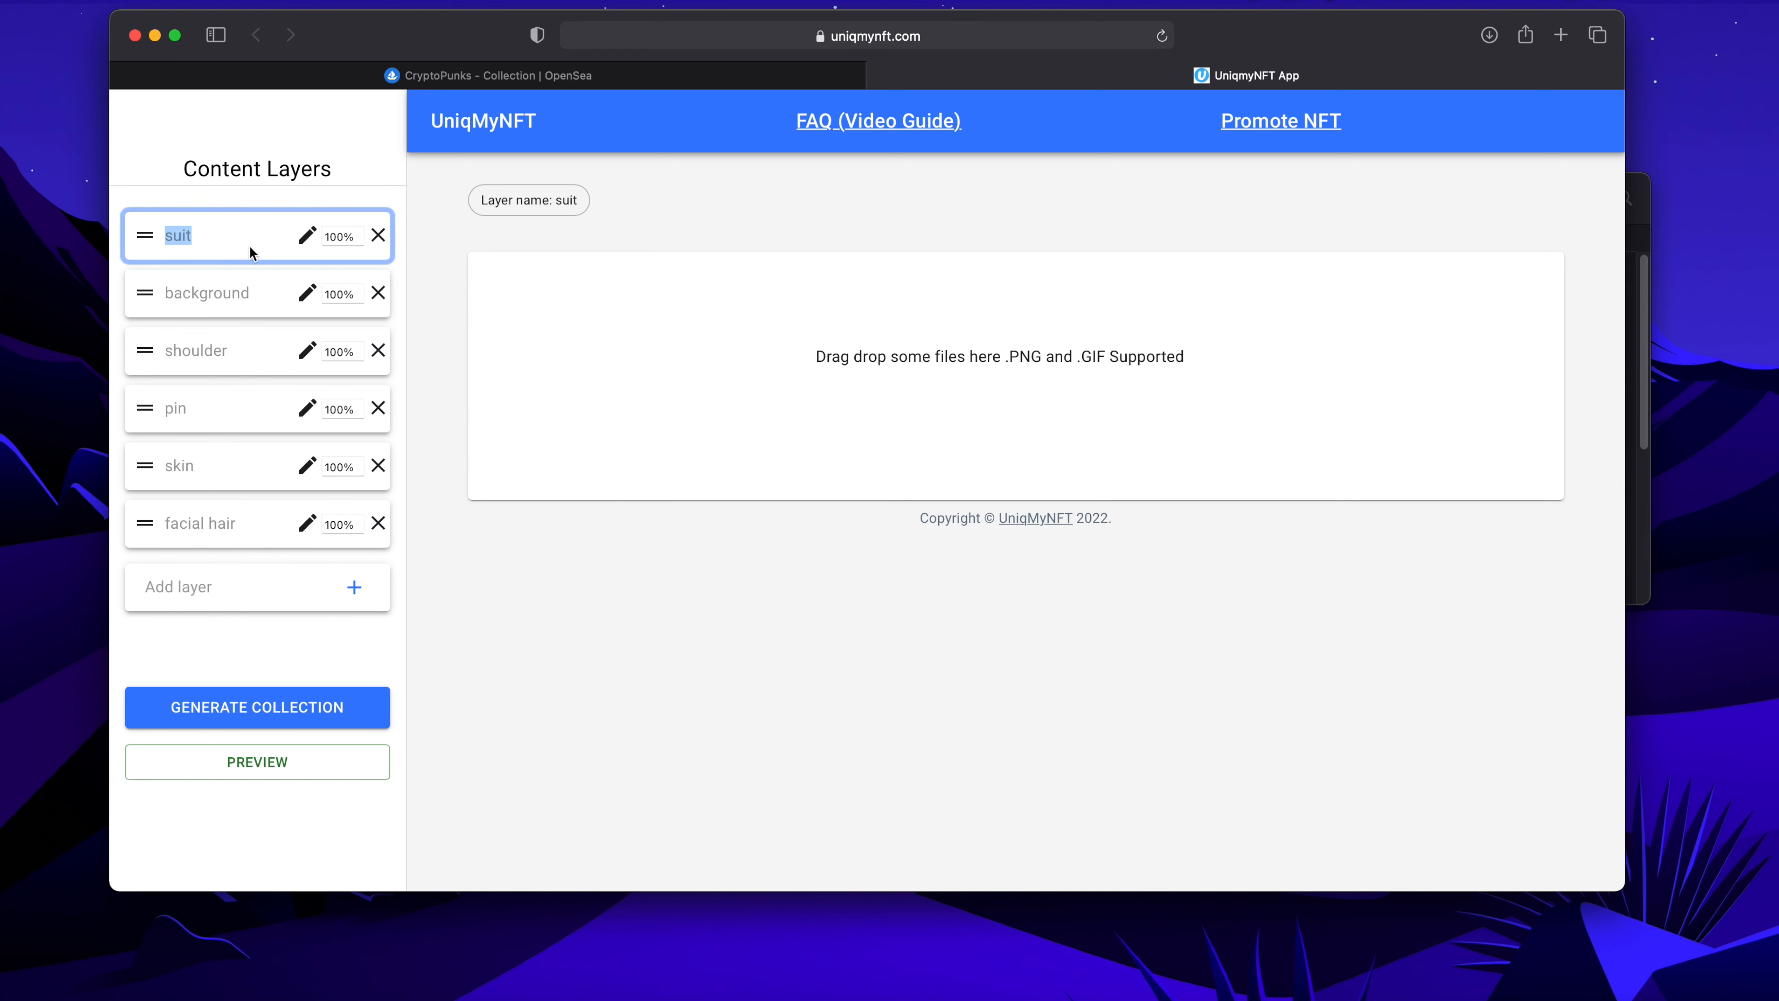
{"action": "left_click", "coordinate": [719, 347]}
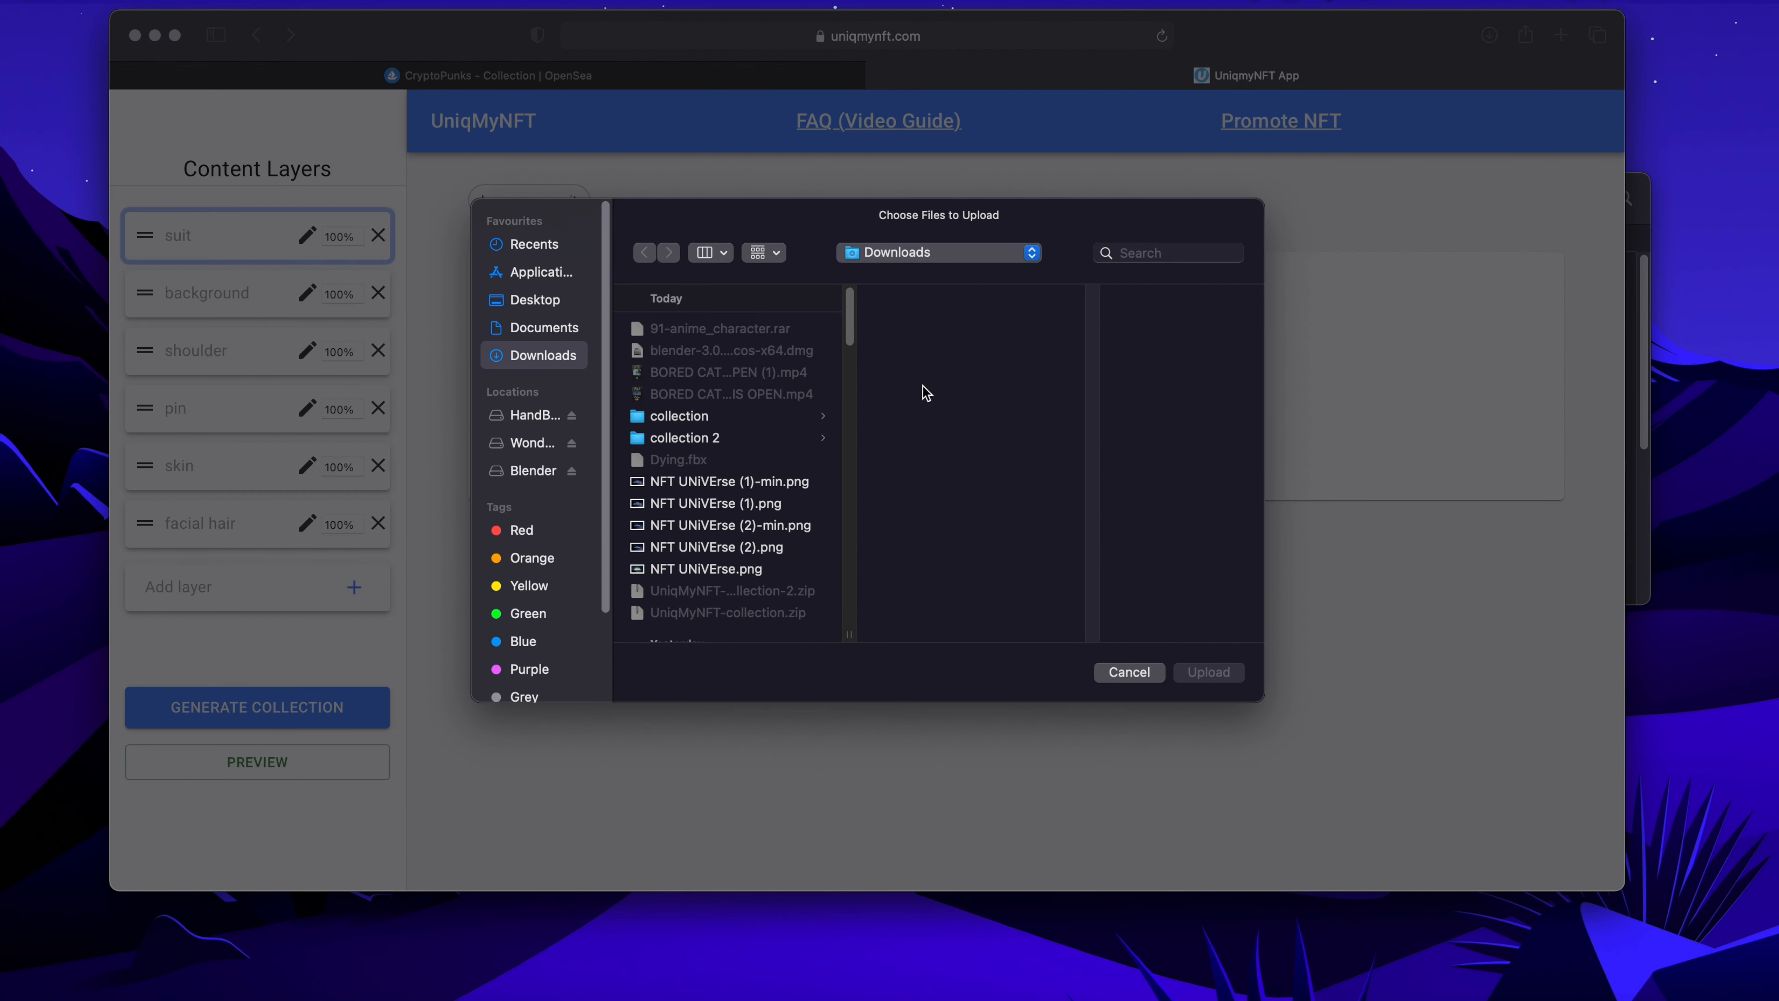
{"action": "left_click", "coordinate": [1118, 671]}
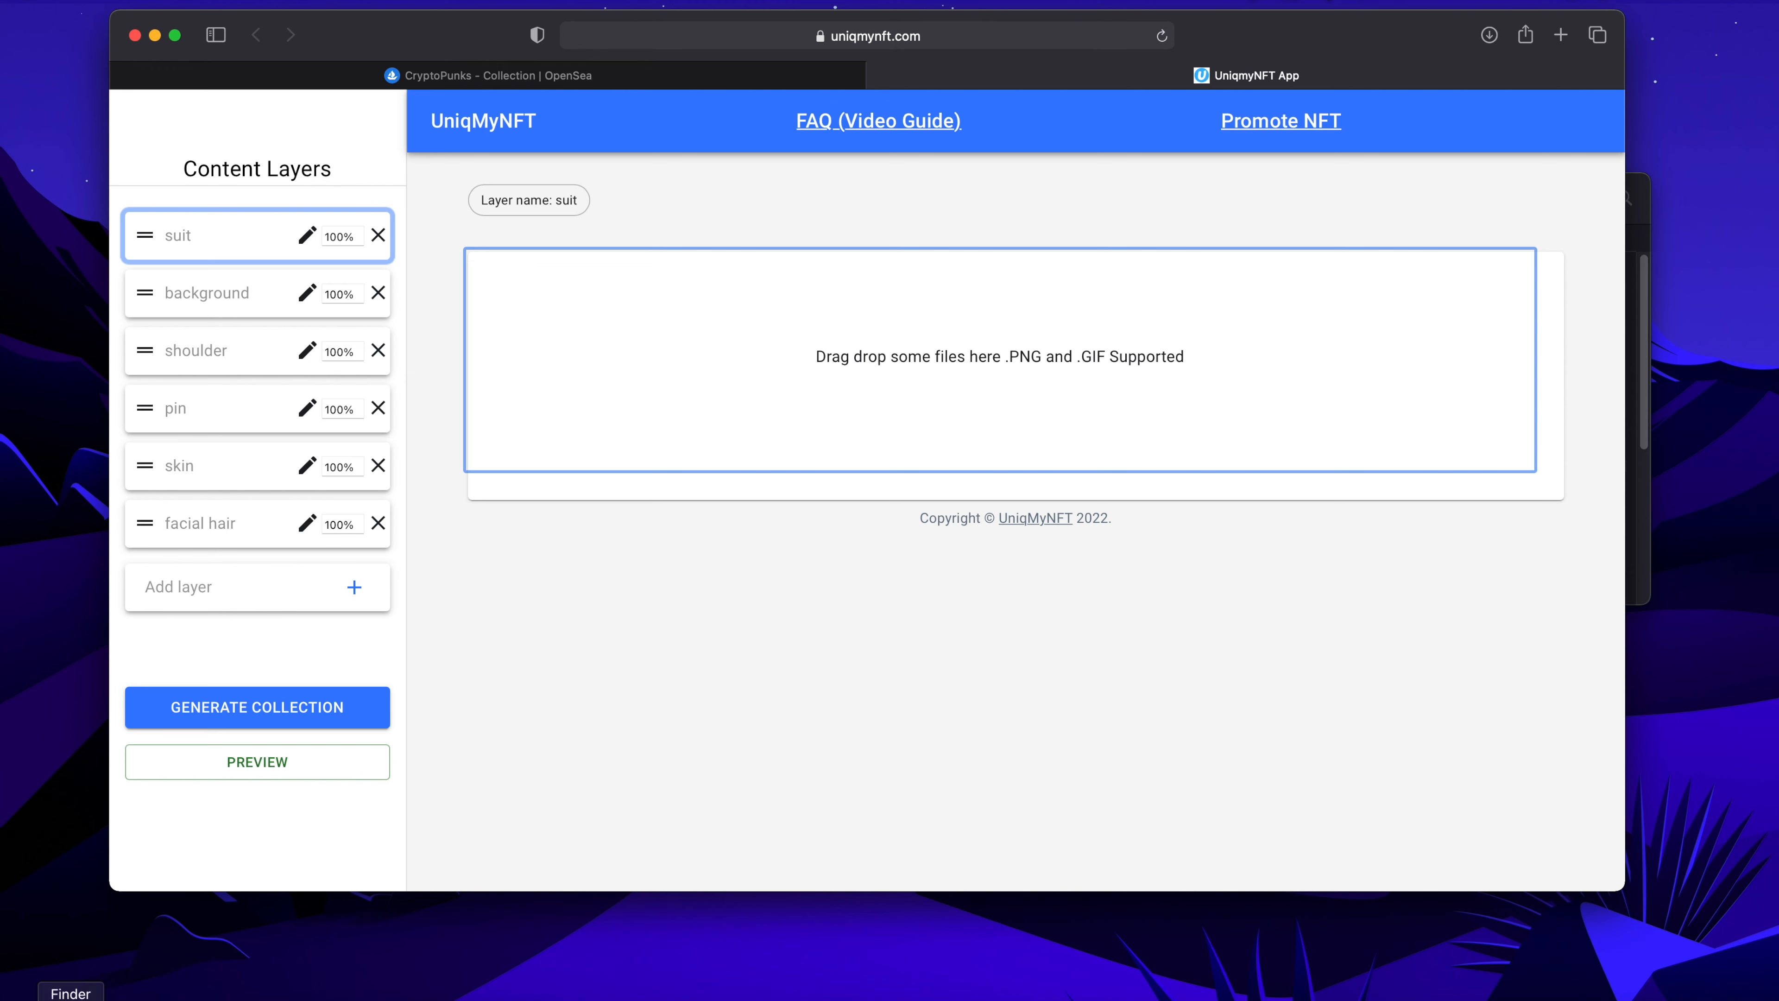
{"action": "left_click", "coordinate": [71, 998]}
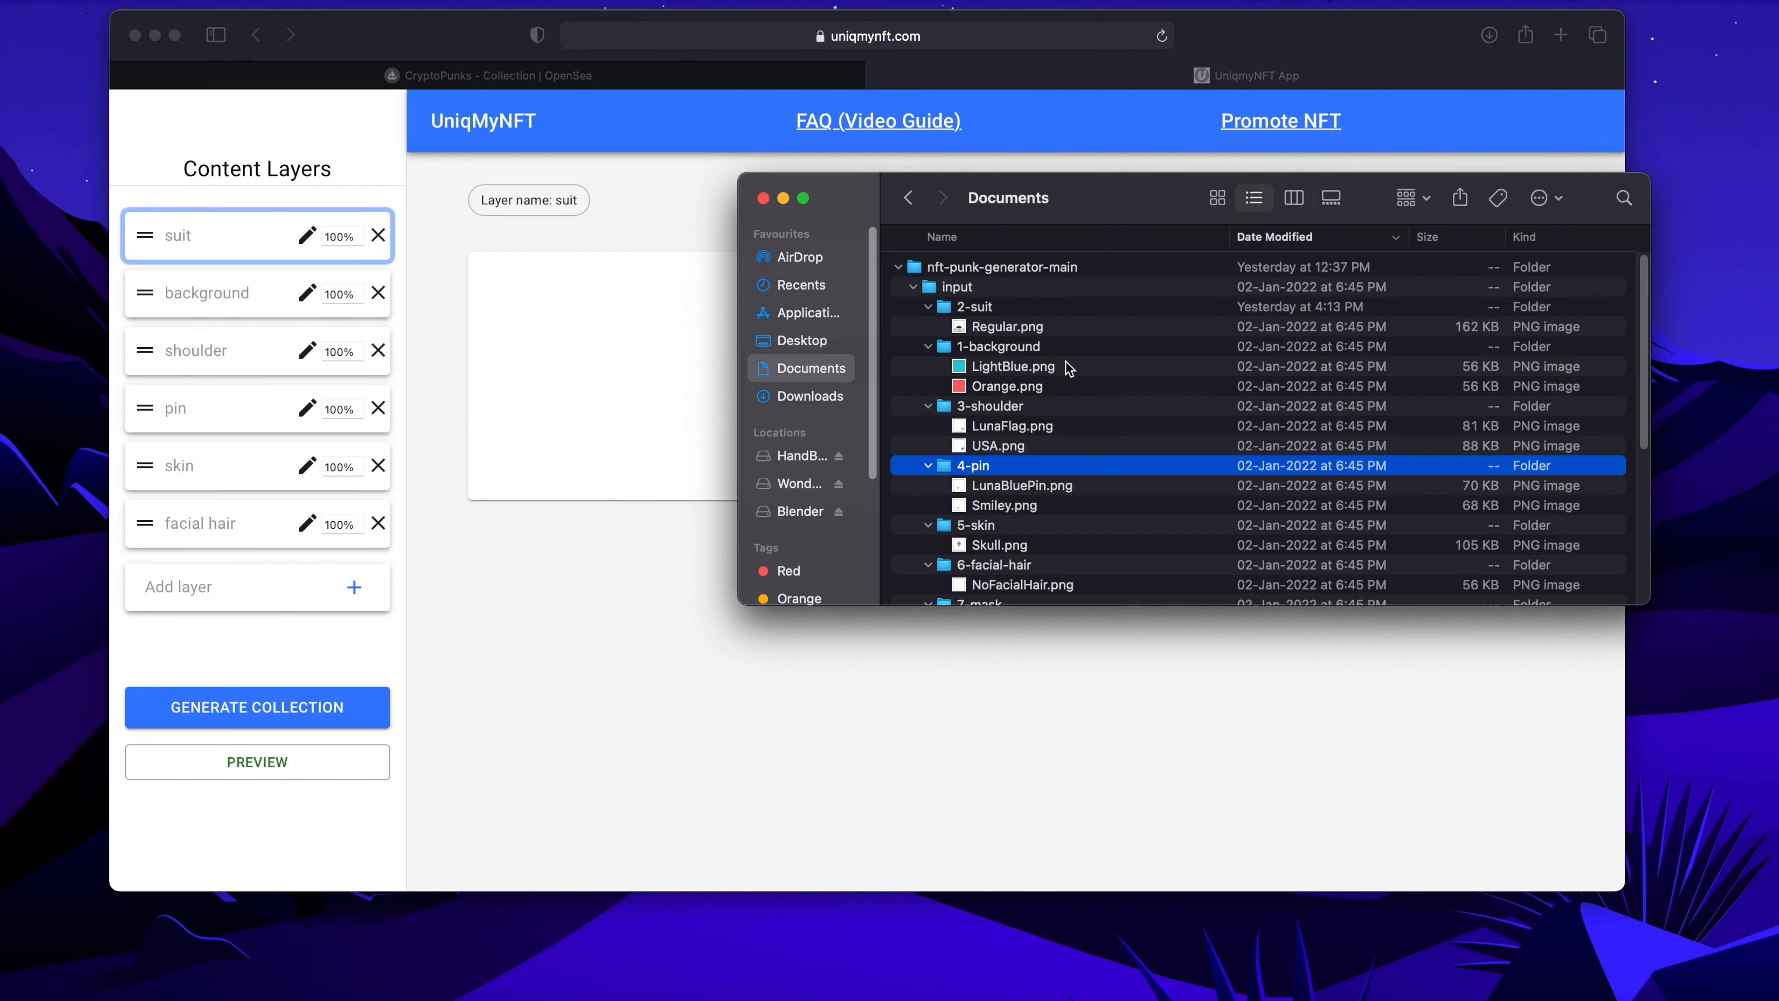
{"action": "left_click_drag", "start_coordinate": [1131, 219], "coordinate": [1259, 231]}
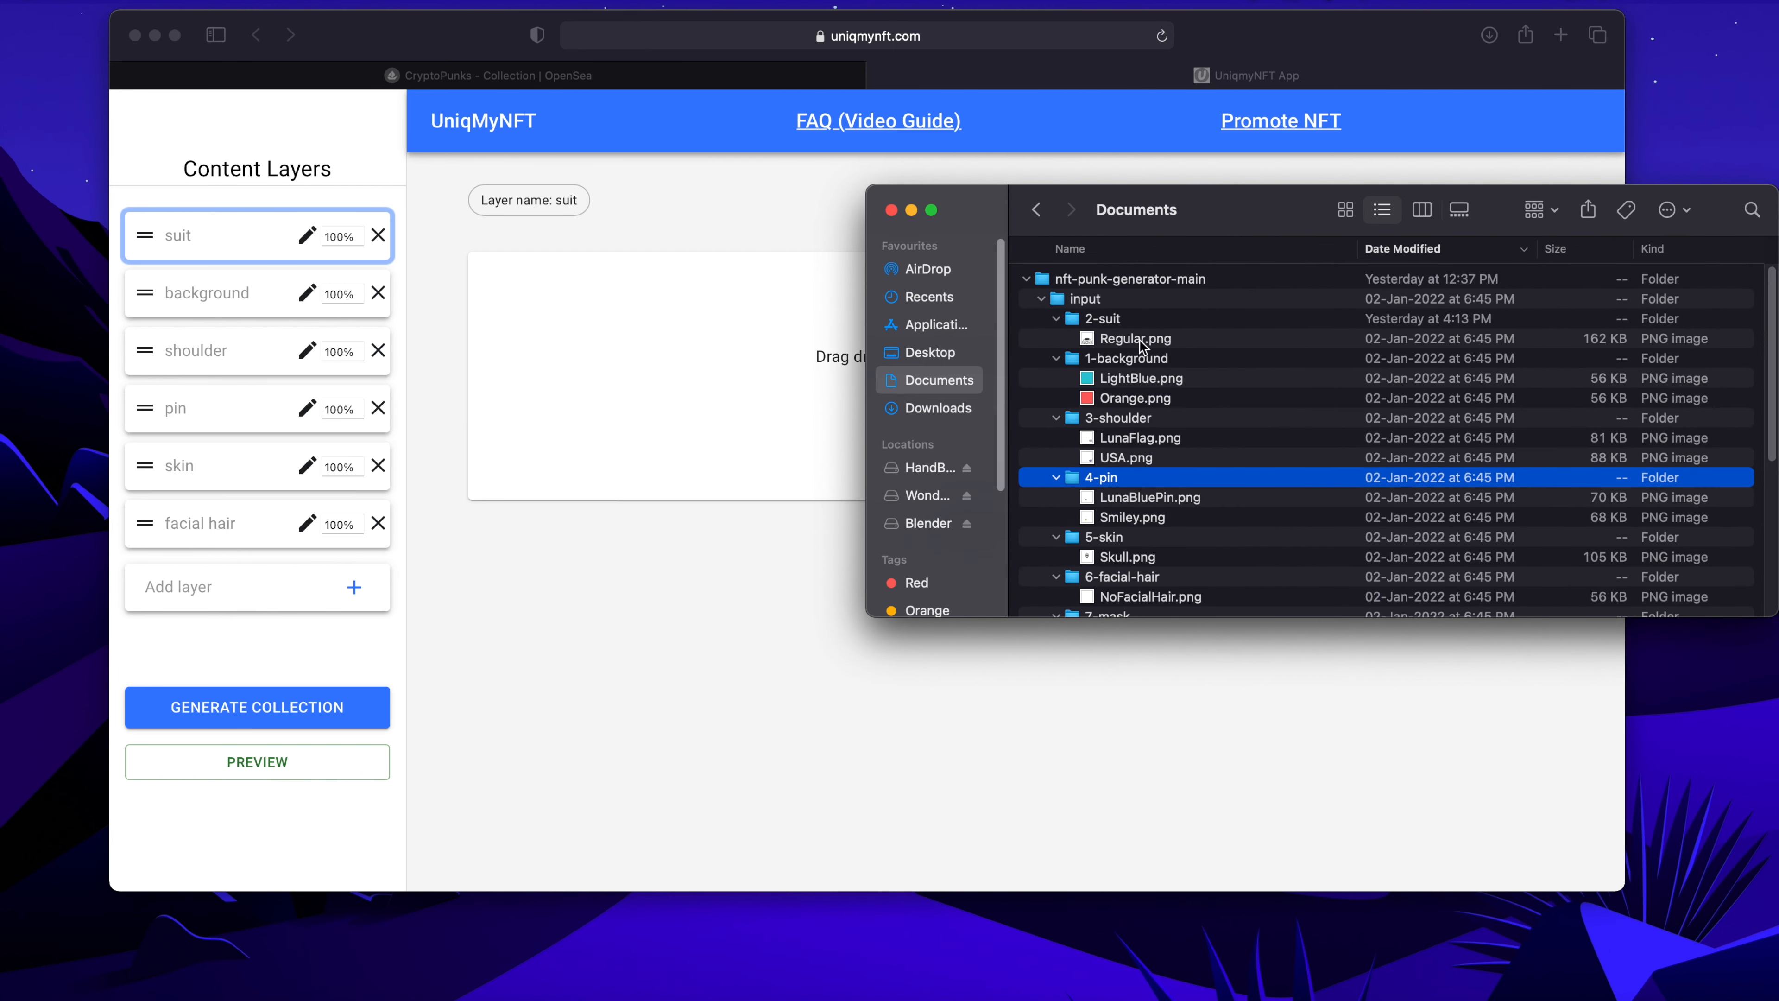
{"action": "left_click", "coordinate": [1162, 342]}
{"action": "left_click_drag", "start_coordinate": [1161, 344], "coordinate": [727, 344]}
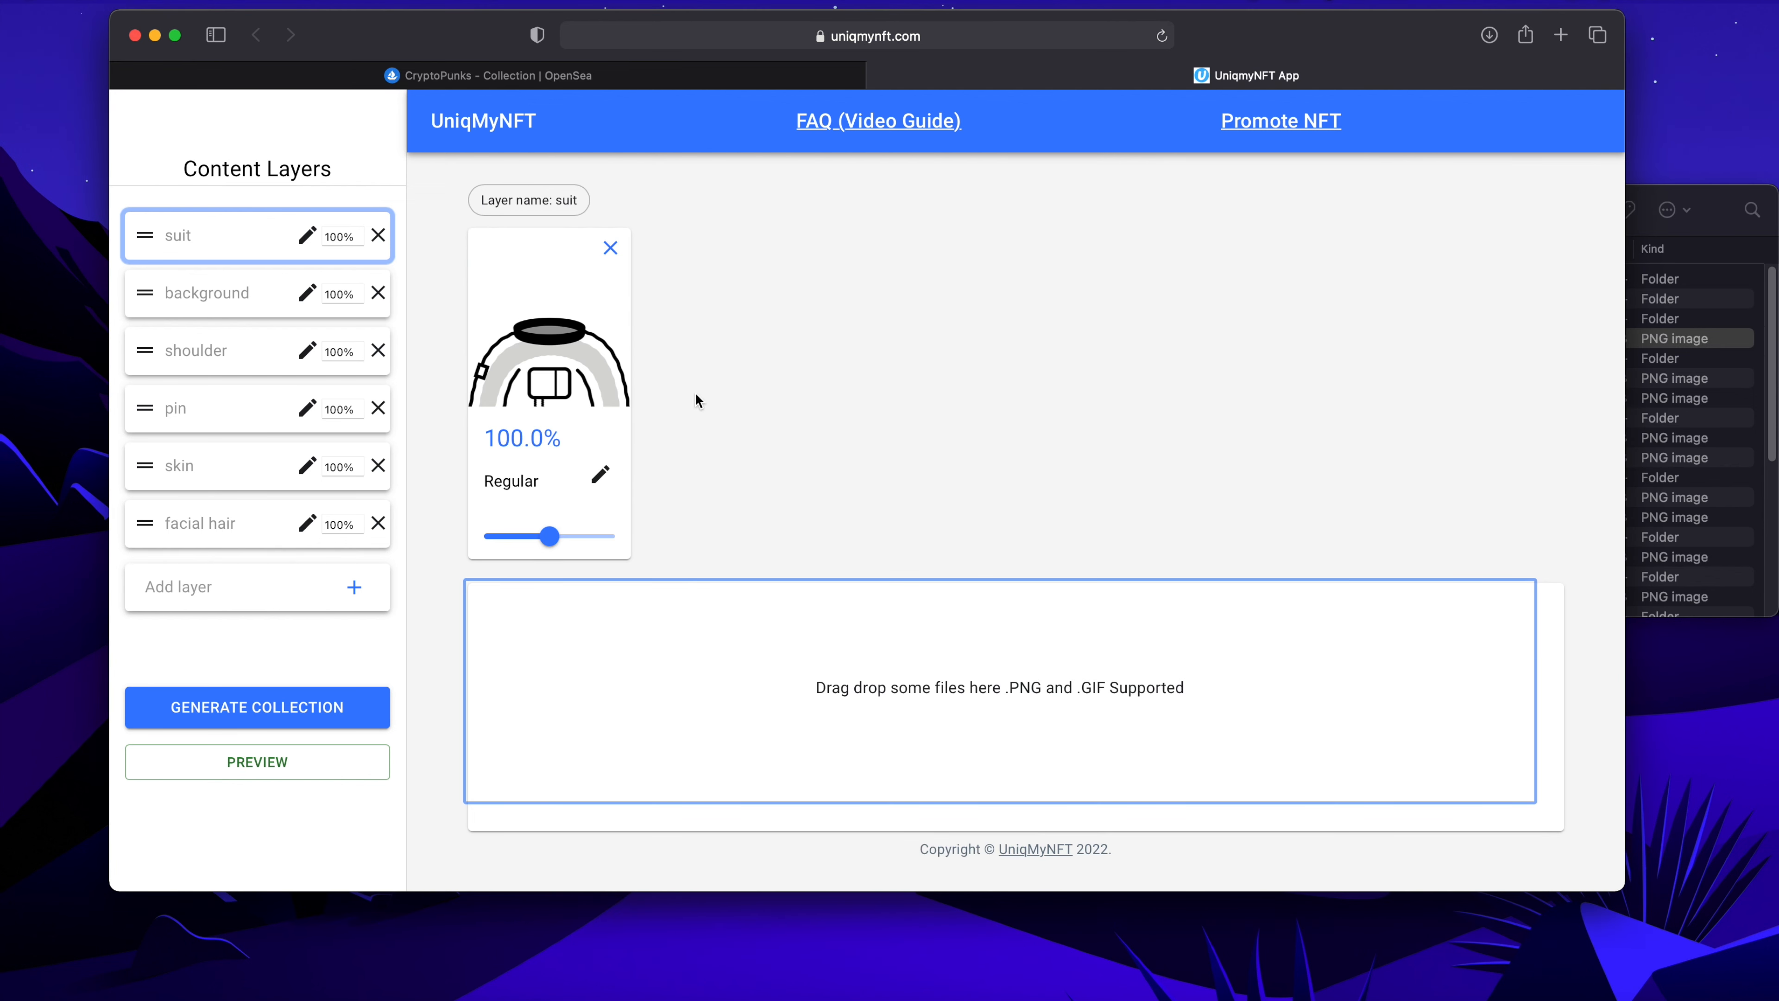
Upload LightBlue.png and Orange.png from the 1-background folder to the background layer
{"action": "left_click", "coordinate": [212, 302]}
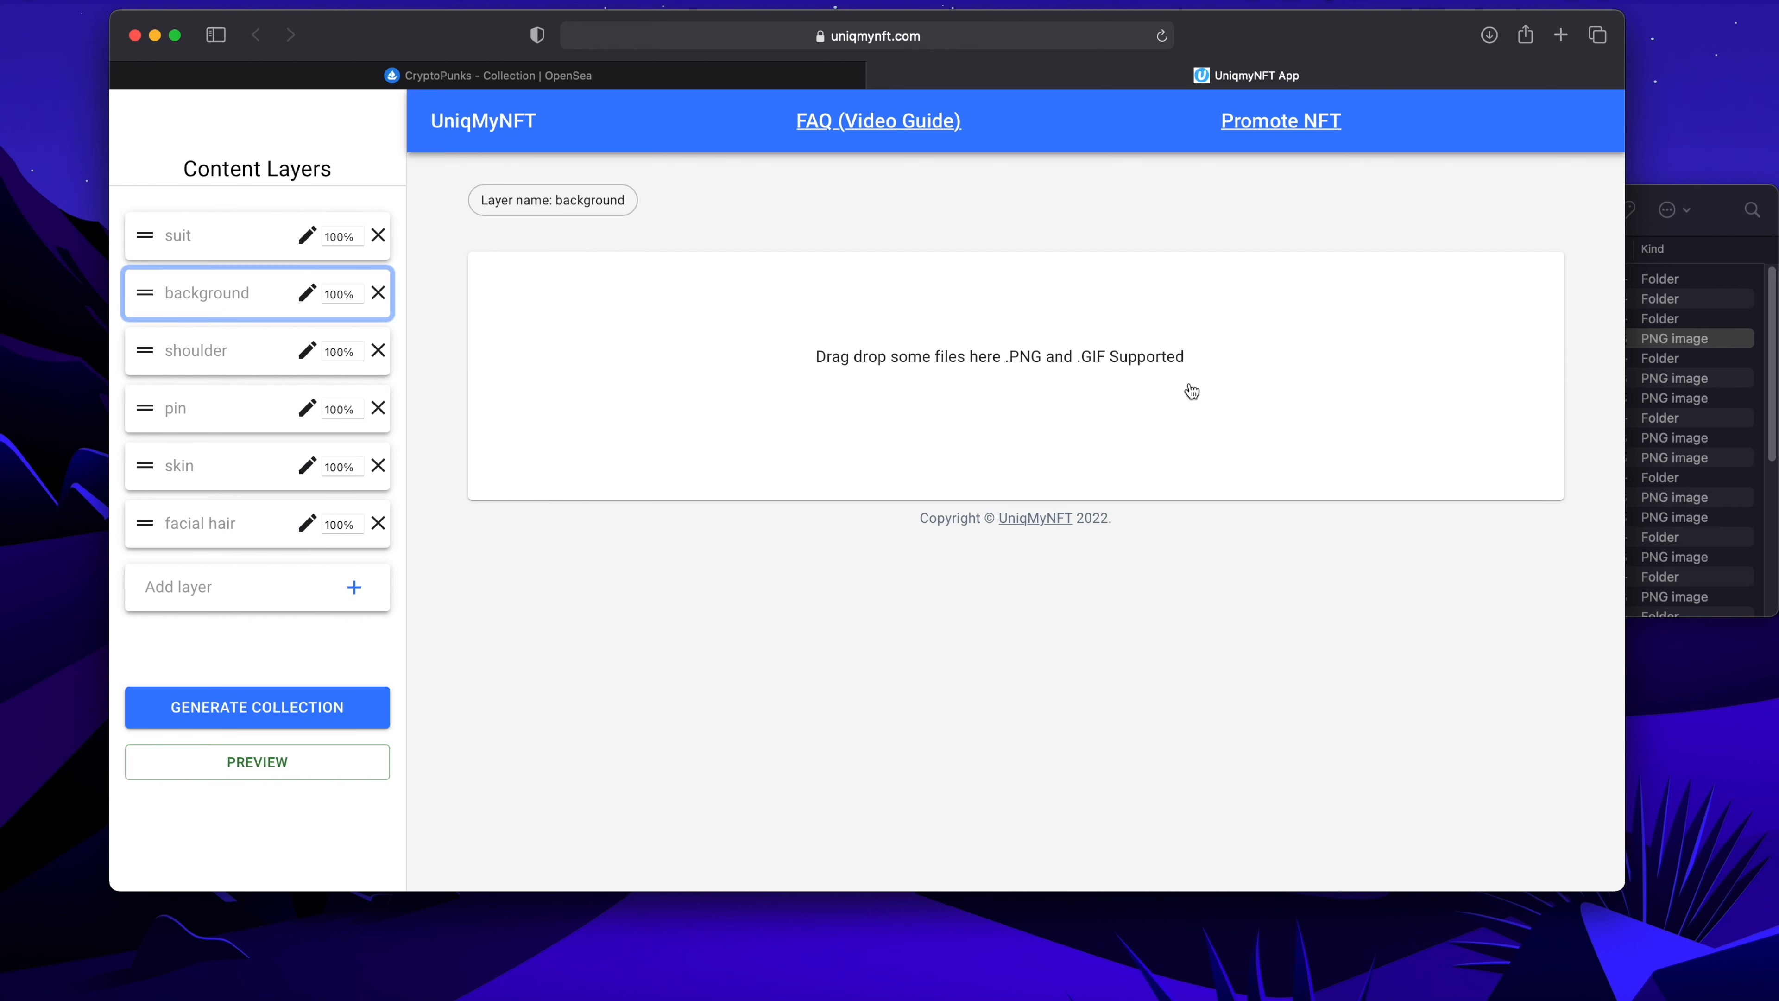
{"action": "left_click", "coordinate": [1706, 242]}
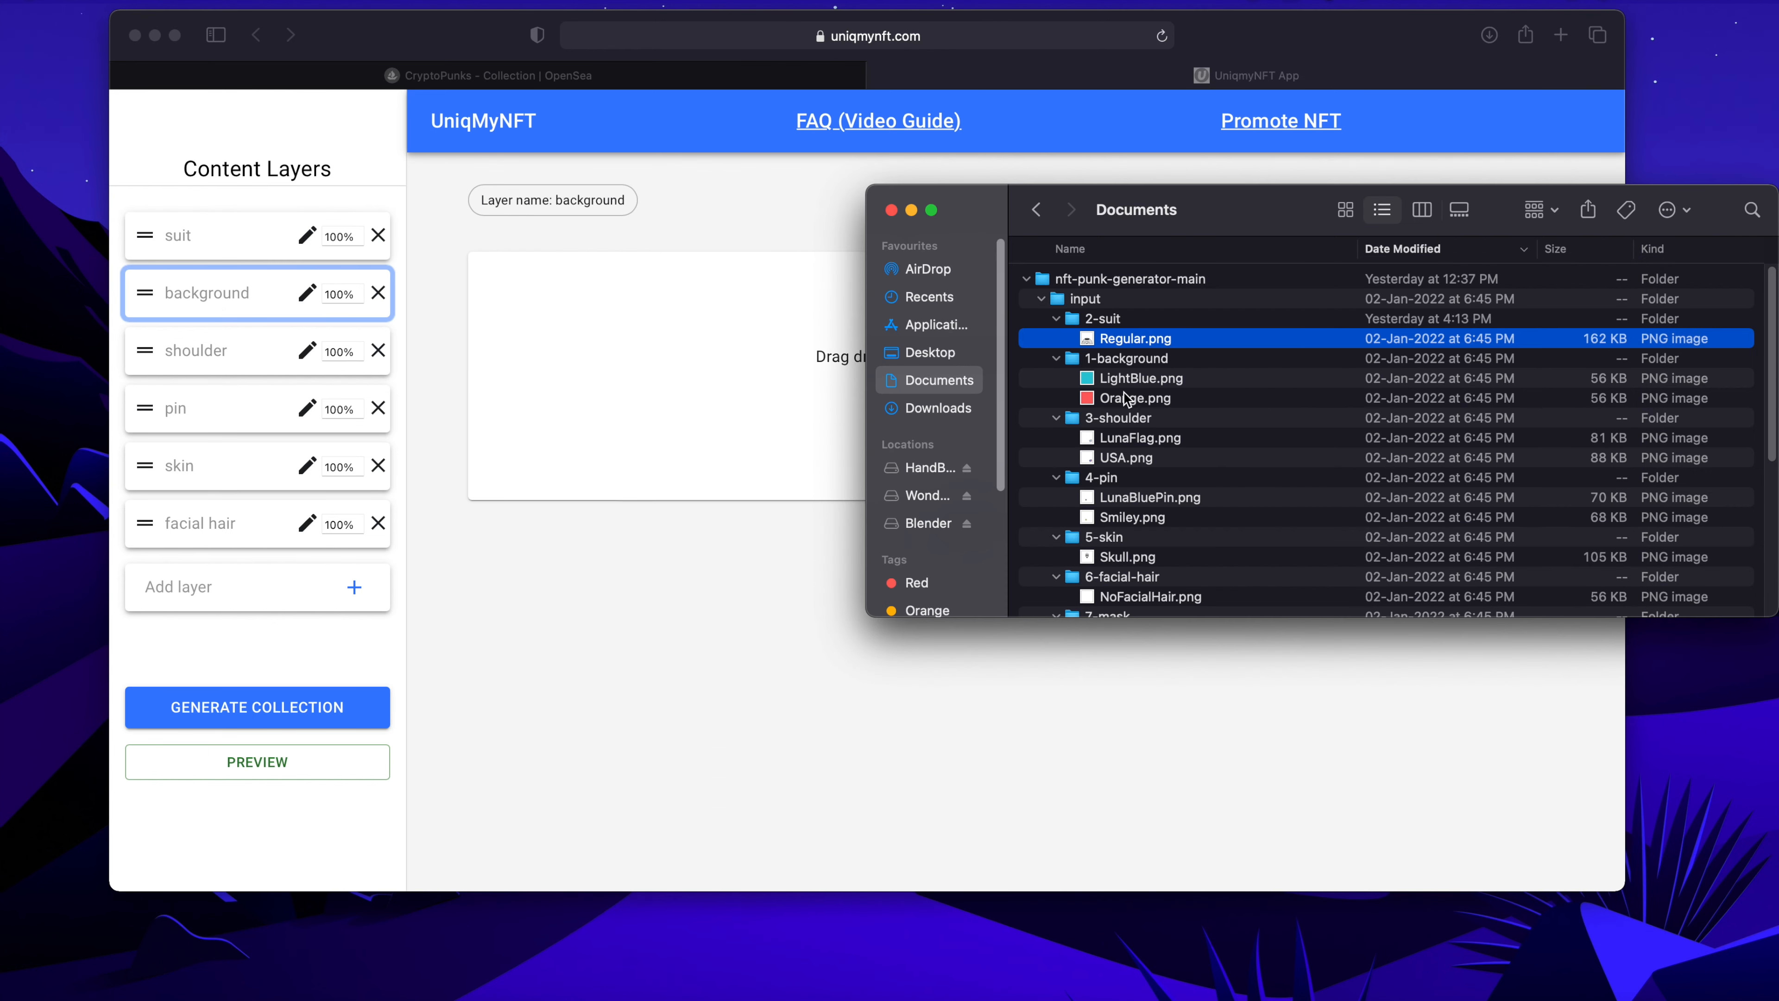
{"action": "left_click_drag", "start_coordinate": [1122, 385], "coordinate": [743, 373]}
{"action": "left_click_drag", "start_coordinate": [1126, 400], "coordinate": [728, 645]}
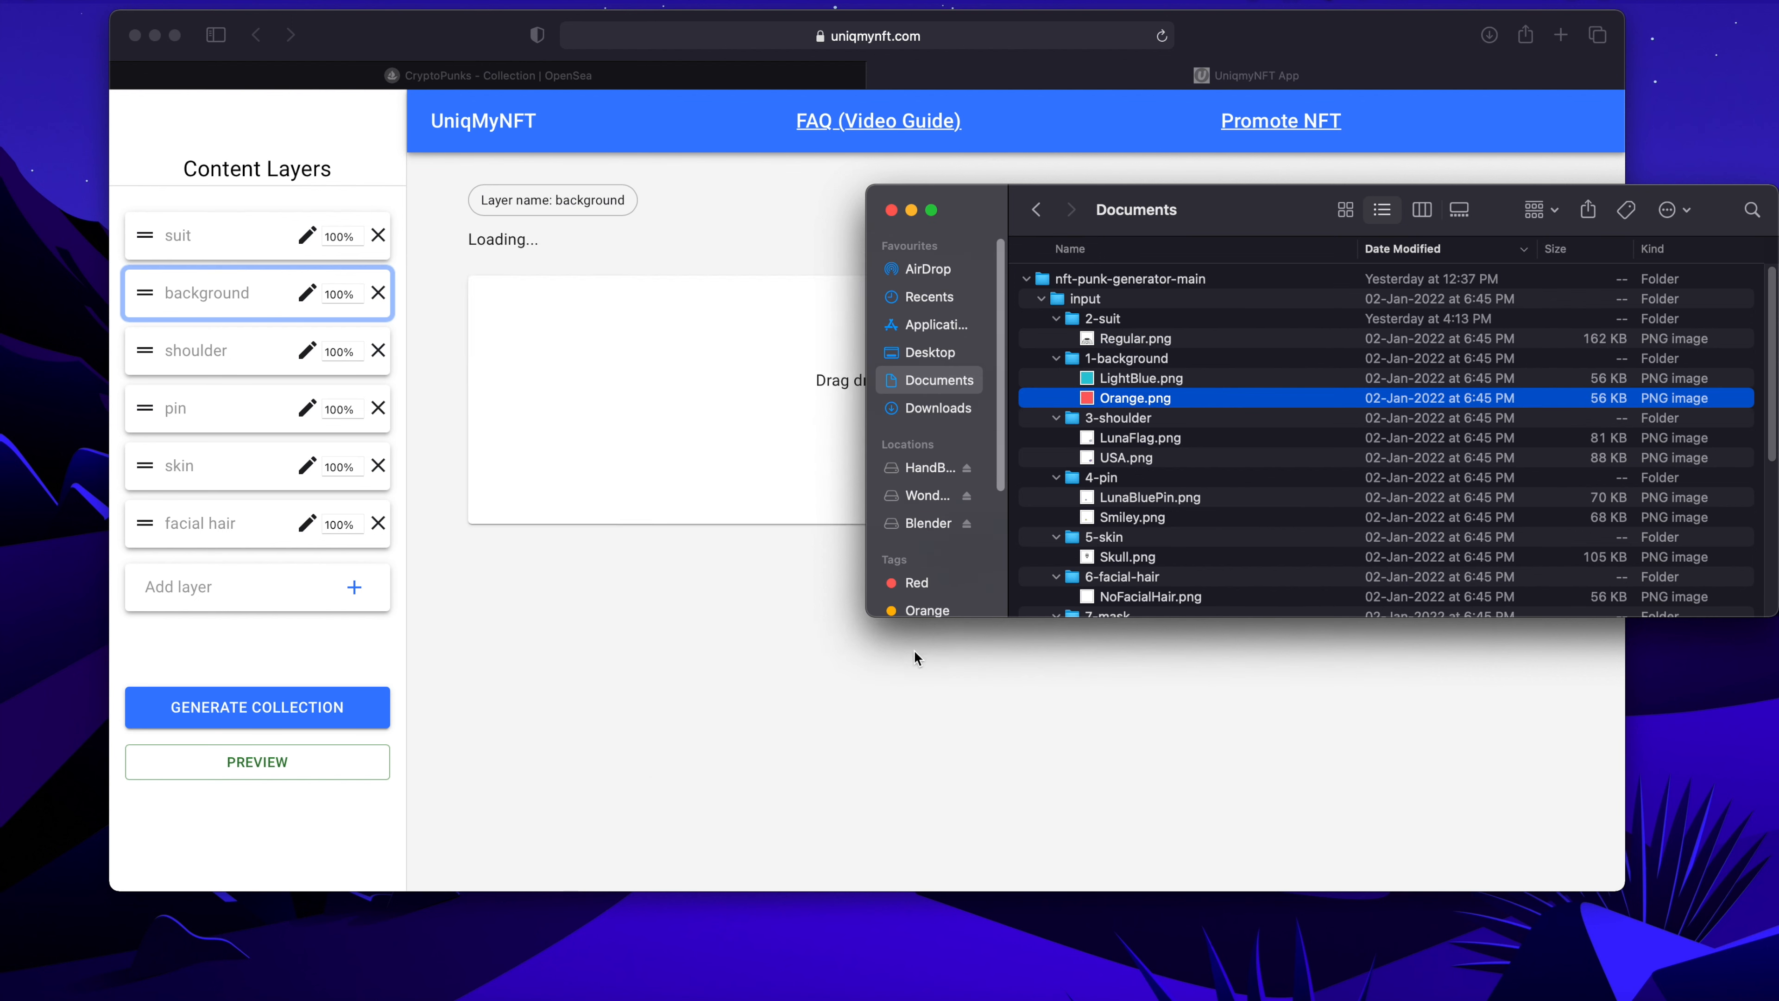
Upload LunaFlag.png and USA.png from the 3-shoulder folder to the shoulder layer
{"action": "left_click", "coordinate": [189, 350]}
{"action": "double_click", "coordinate": [191, 351]}
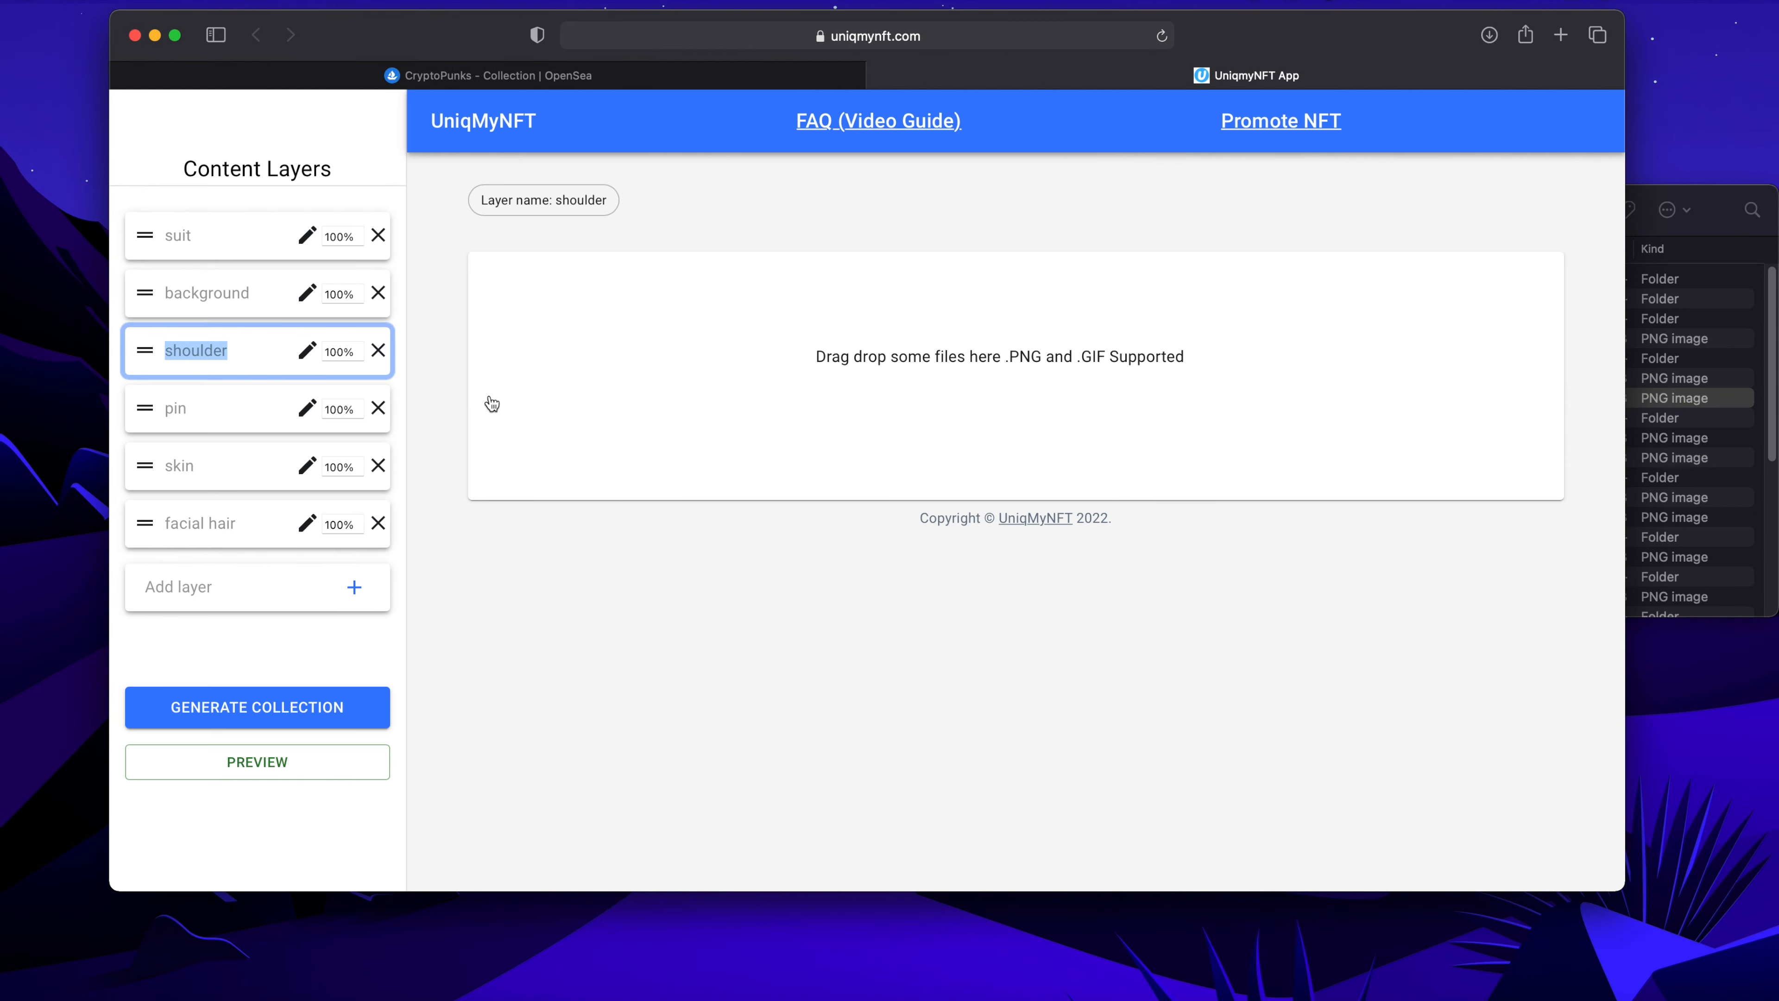
{"action": "left_click_drag", "start_coordinate": [1181, 443], "coordinate": [672, 410]}
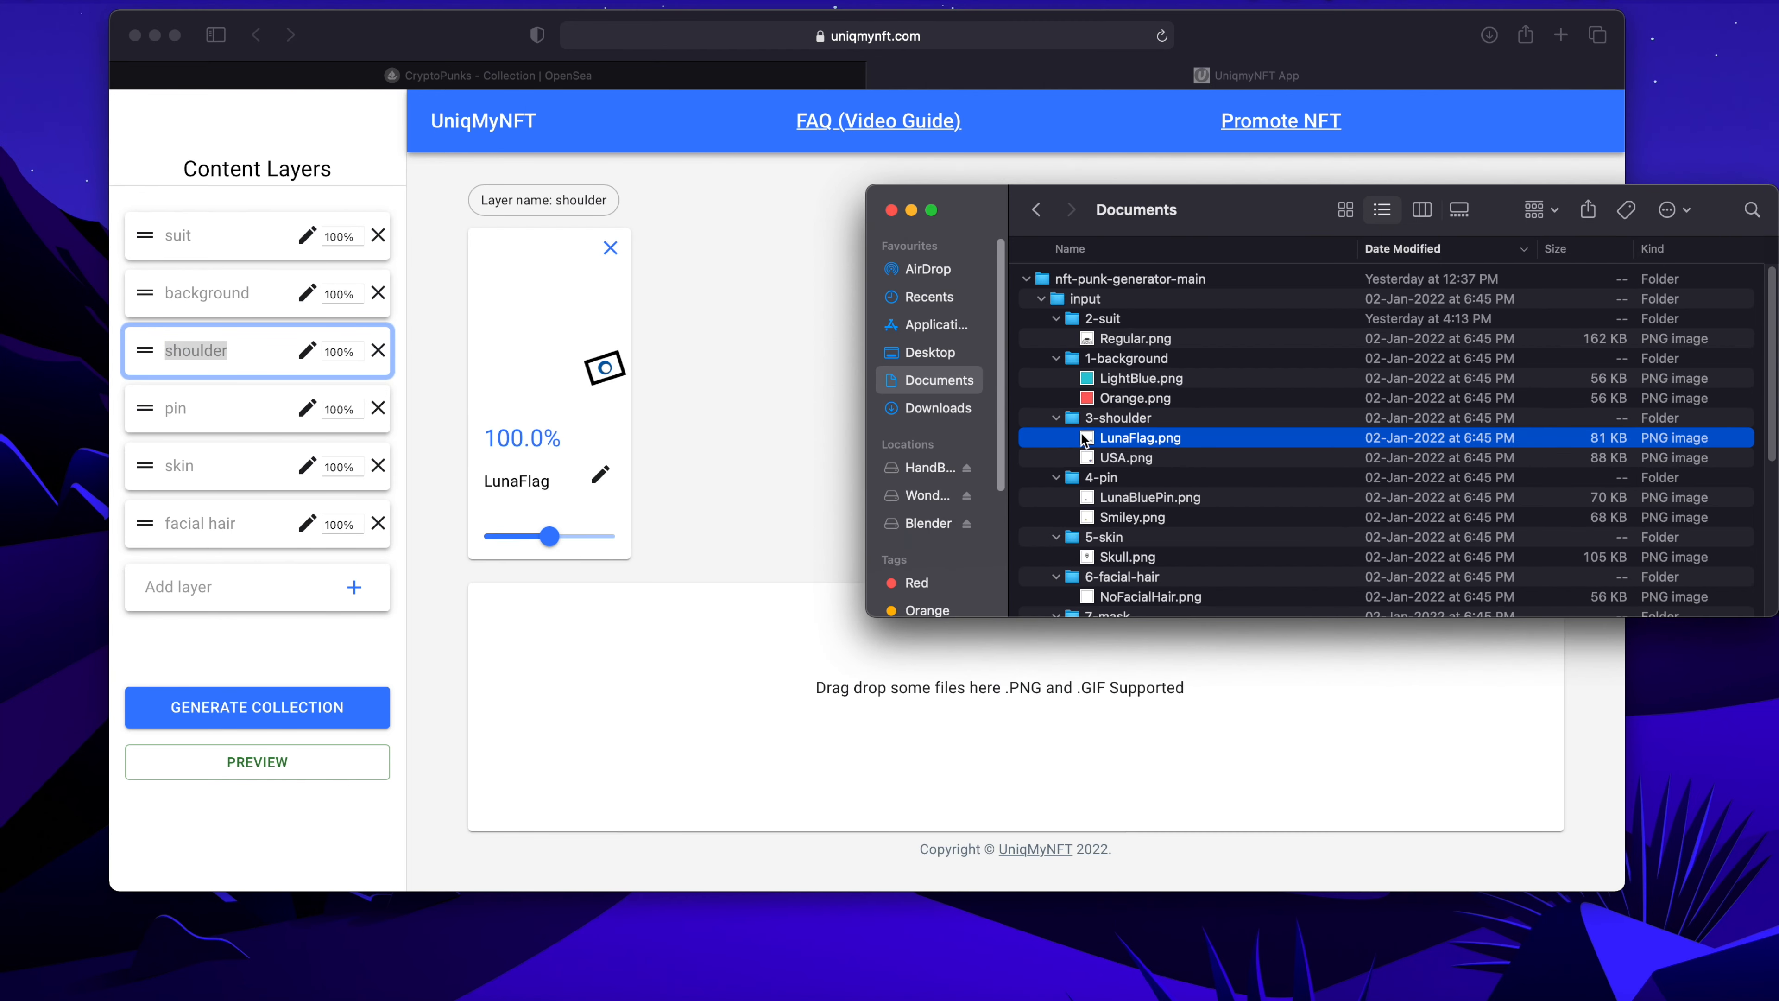
{"action": "left_click_drag", "start_coordinate": [1114, 464], "coordinate": [726, 643]}
Upload LunaBluePin.png and Smiley.png from the 4-pin folder in Finder to the pin layer in UniqMyNFT
{"action": "left_click", "coordinate": [184, 415]}
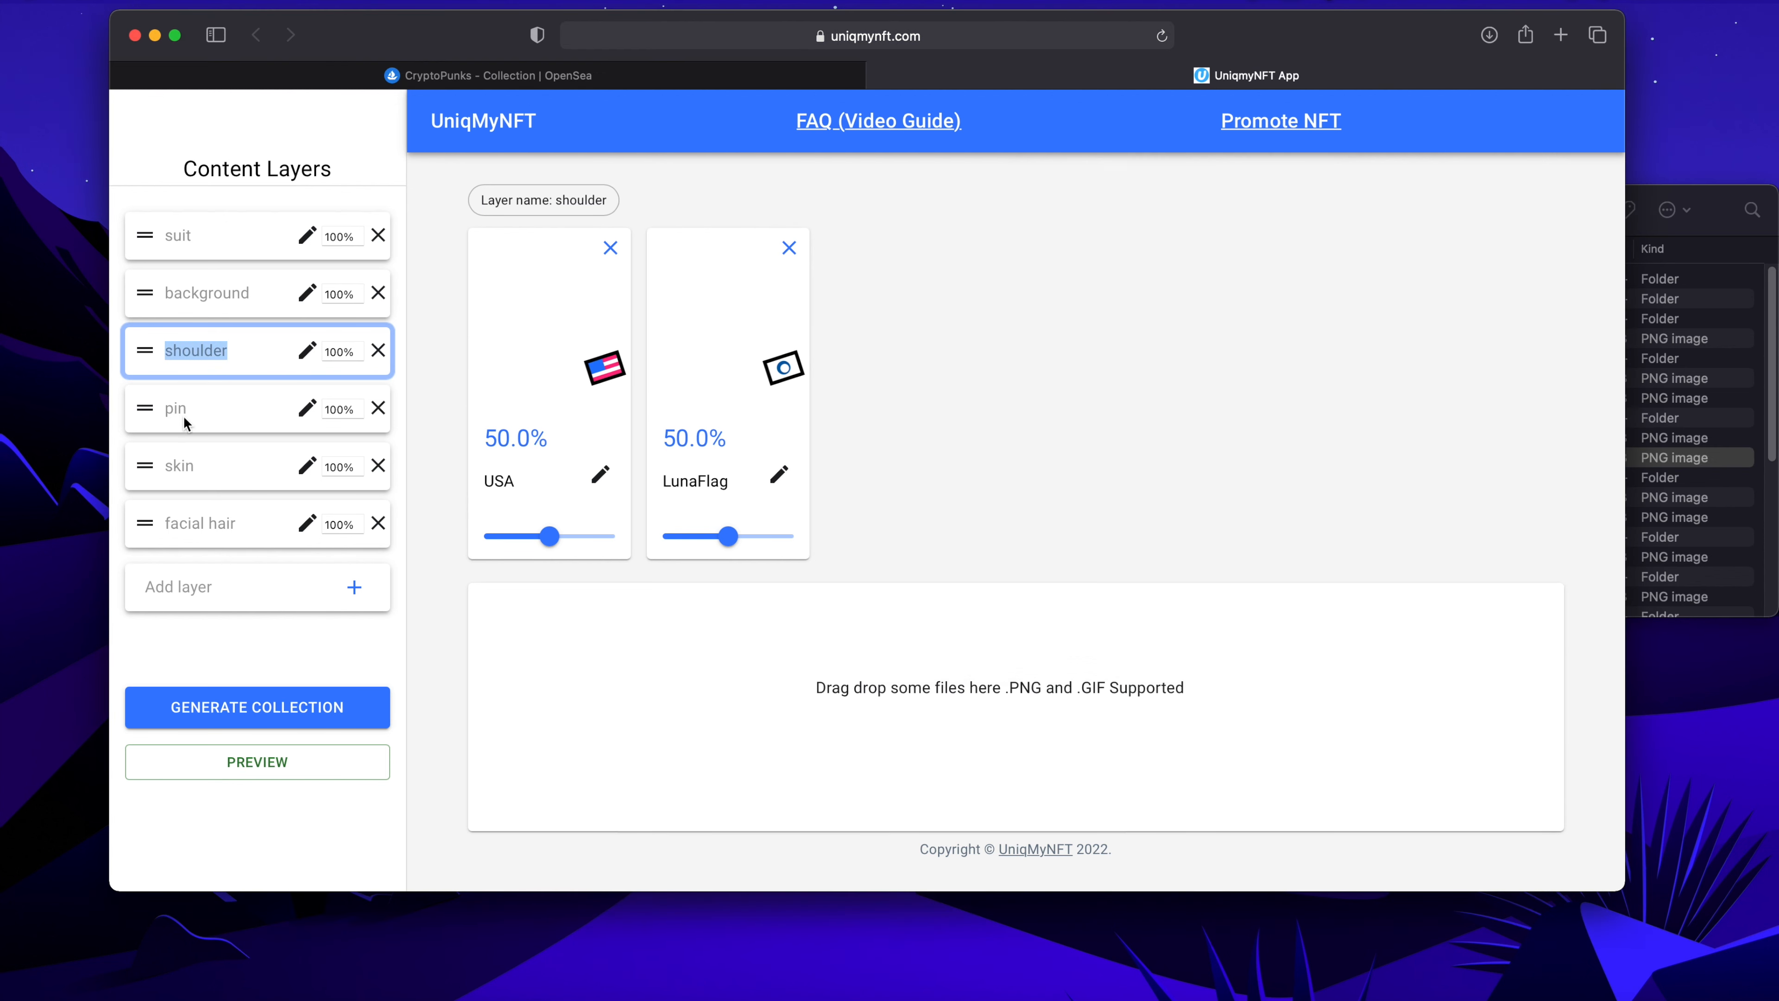
{"action": "left_click", "coordinate": [183, 413]}
{"action": "left_click", "coordinate": [1722, 228]}
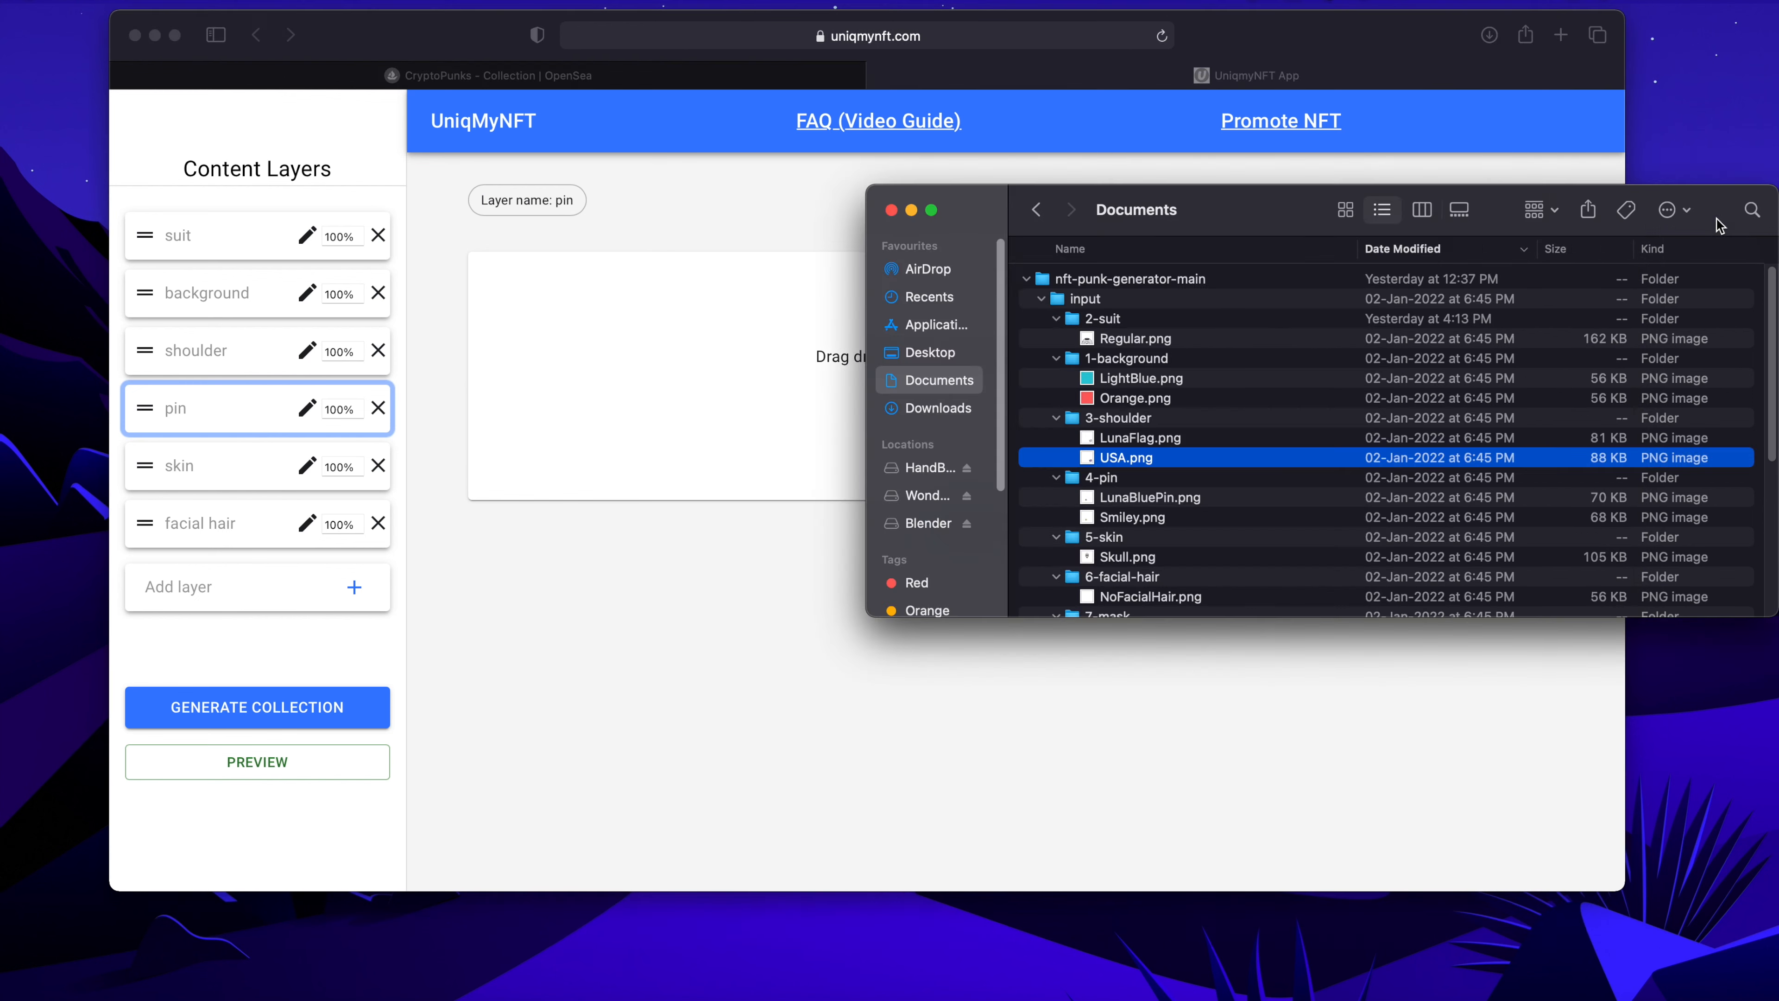
{"action": "left_click", "coordinate": [1137, 503]}
{"action": "left_click_drag", "start_coordinate": [1137, 503], "coordinate": [630, 431]}
{"action": "left_click_drag", "start_coordinate": [1134, 518], "coordinate": [644, 663]}
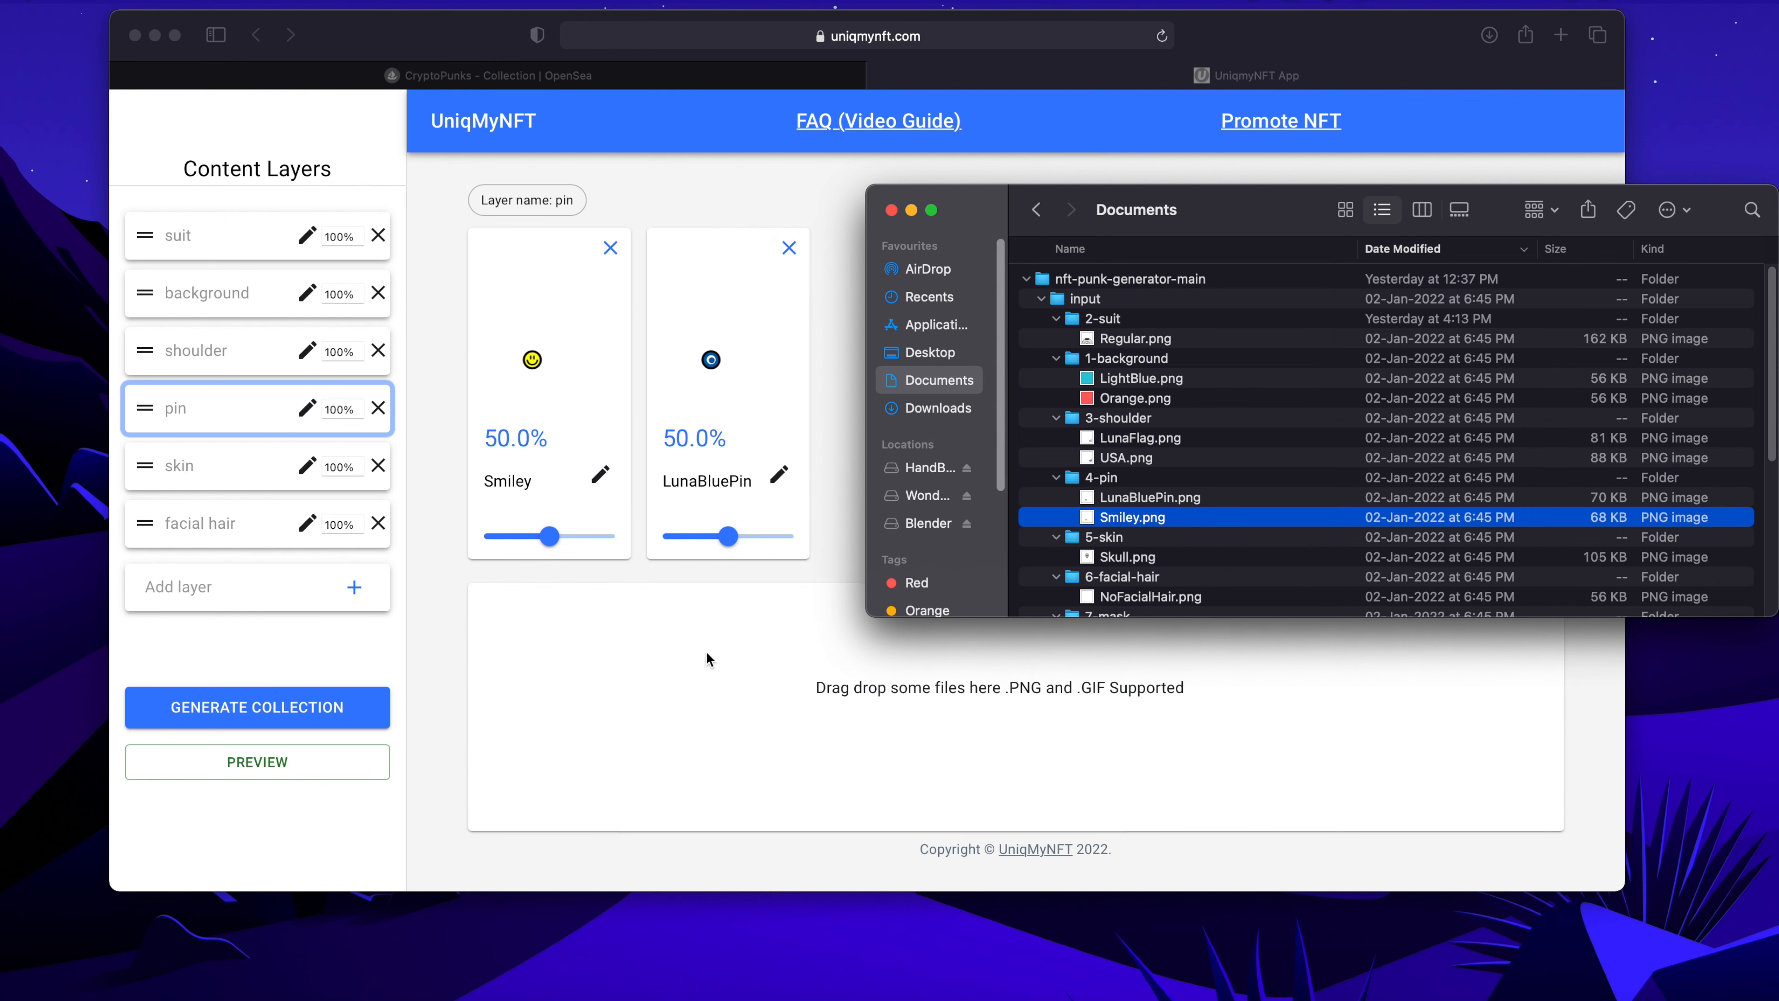
Upload Skull.png from the 5-skin folder to the skin layer
{"action": "left_click", "coordinate": [220, 466]}
{"action": "left_click", "coordinate": [221, 465]}
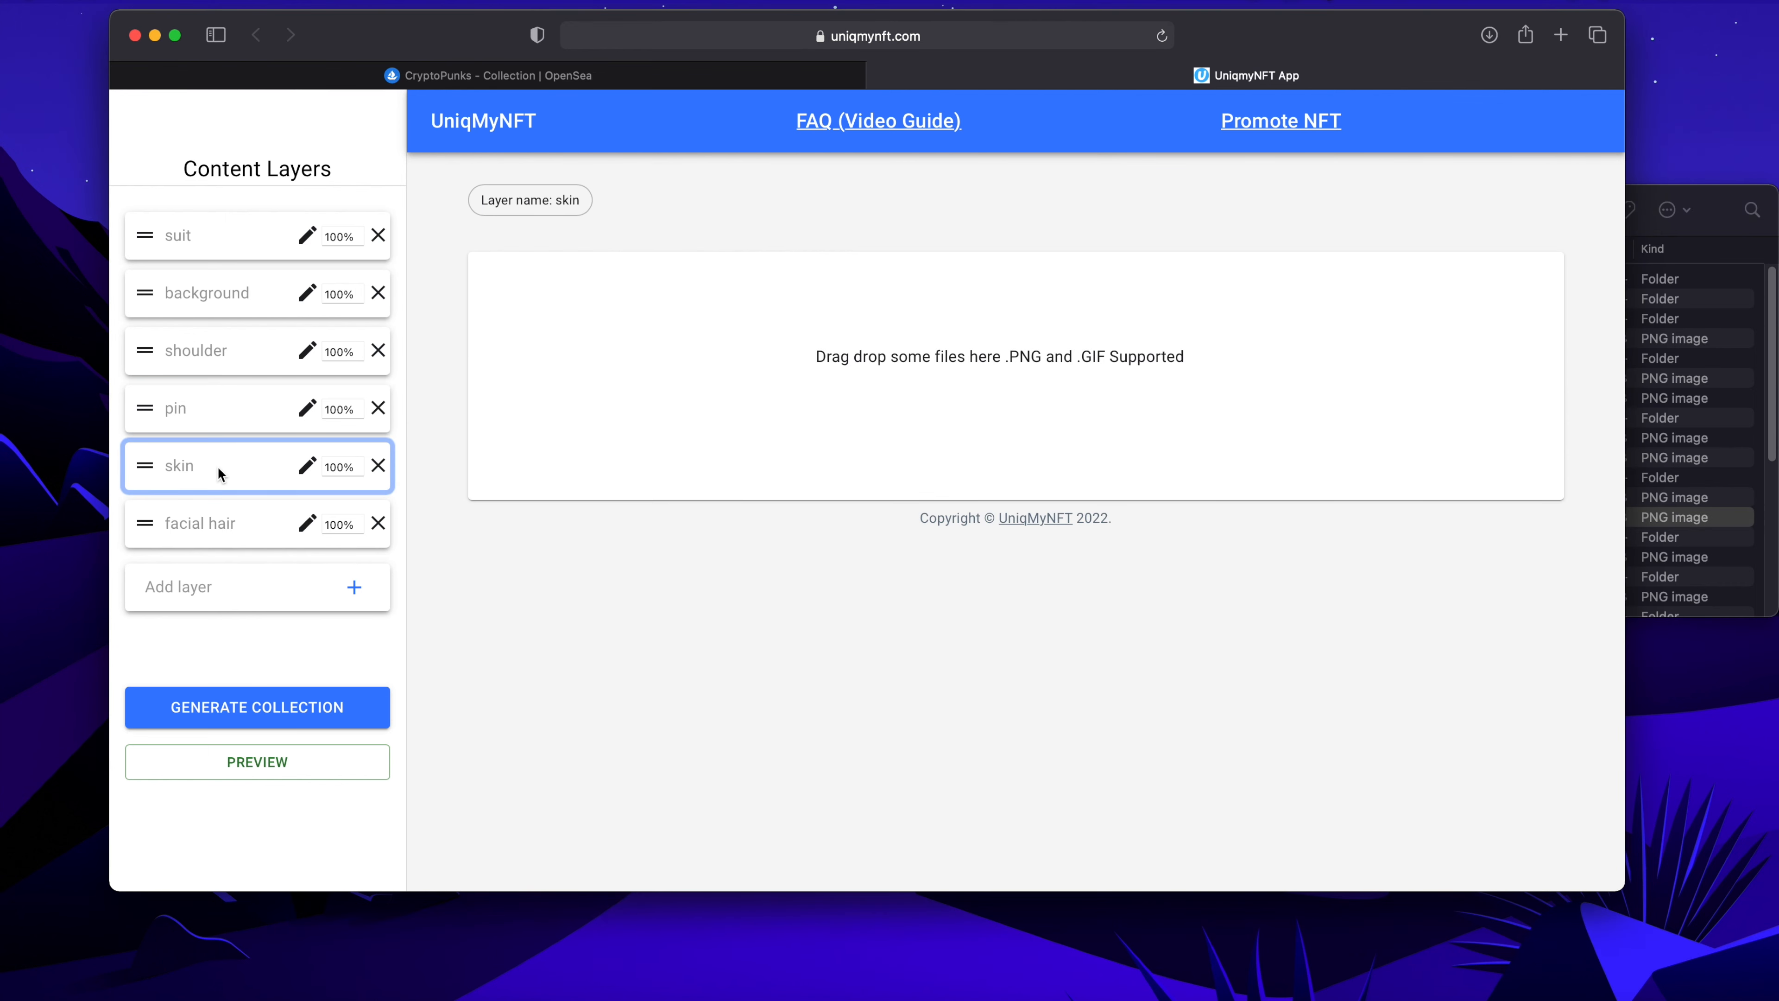
{"action": "left_click", "coordinate": [1719, 238]}
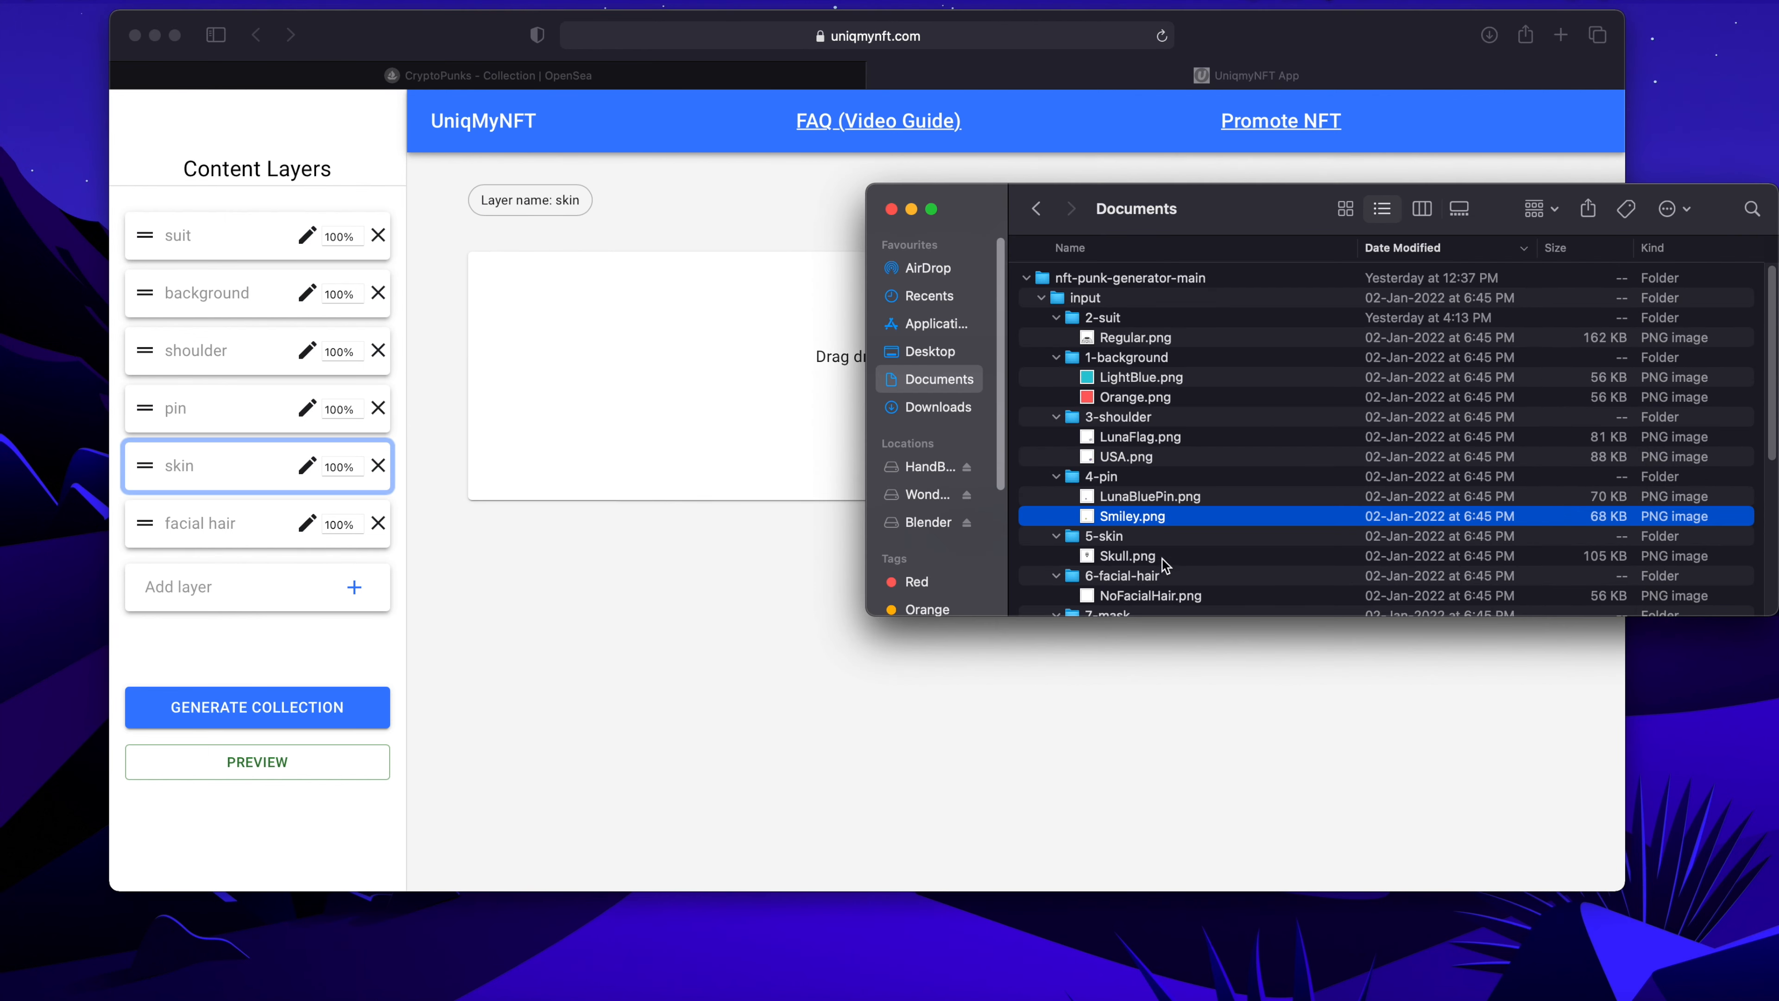
{"action": "left_click", "coordinate": [1138, 561]}
{"action": "left_click_drag", "start_coordinate": [992, 554], "coordinate": [909, 548]}
{"action": "left_click_drag", "start_coordinate": [1157, 565], "coordinate": [815, 483]}
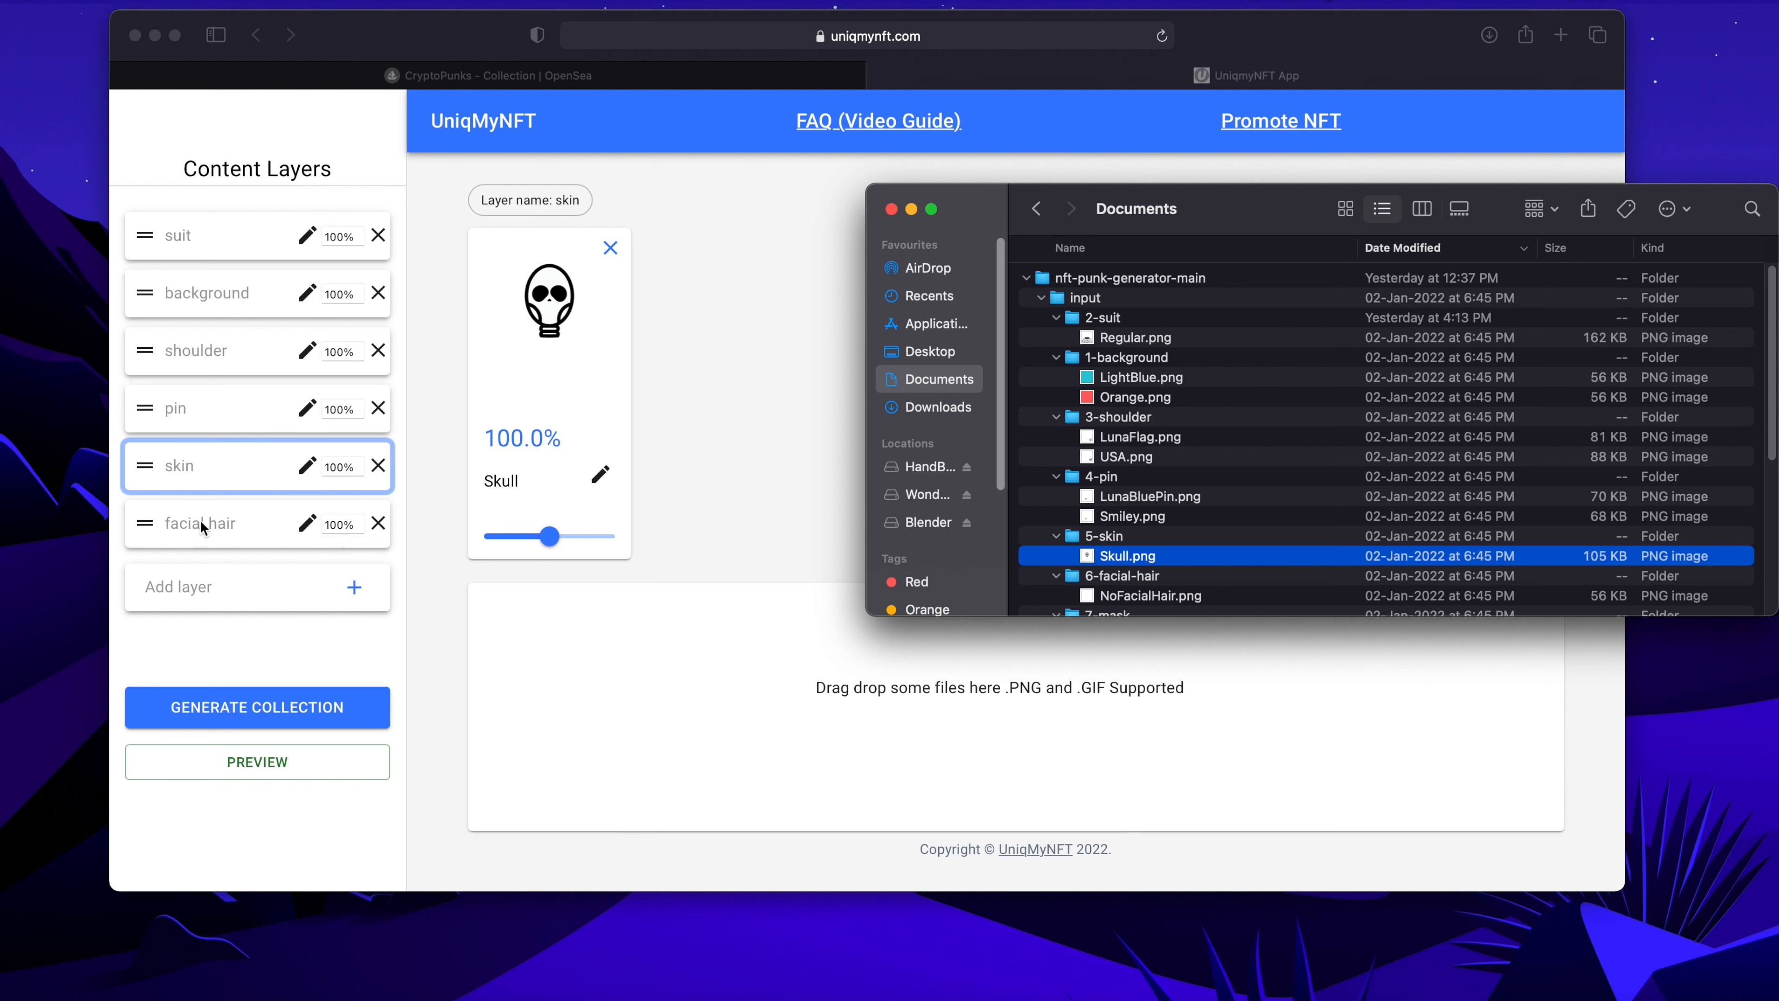
Upload NoFacialHair.png from the 6-facial-hair folder to the facial hair layer
{"action": "left_click", "coordinate": [209, 522]}
{"action": "left_click", "coordinate": [203, 521]}
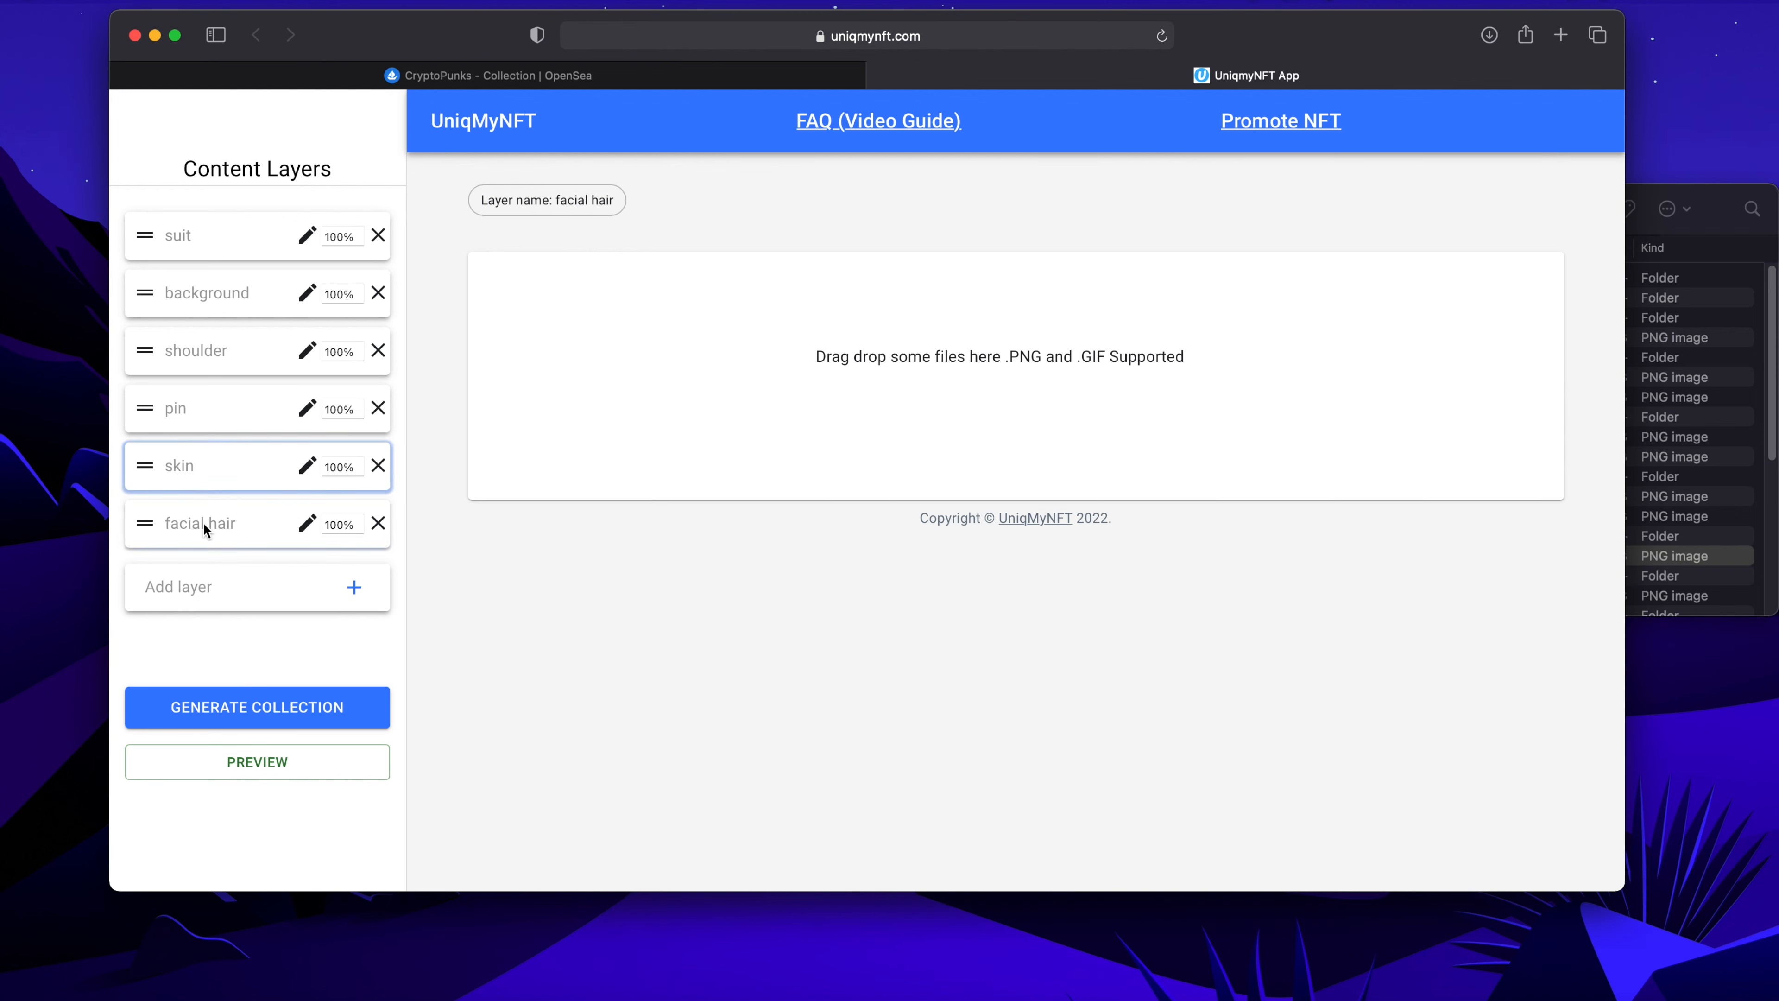
{"action": "left_click", "coordinate": [1729, 221]}
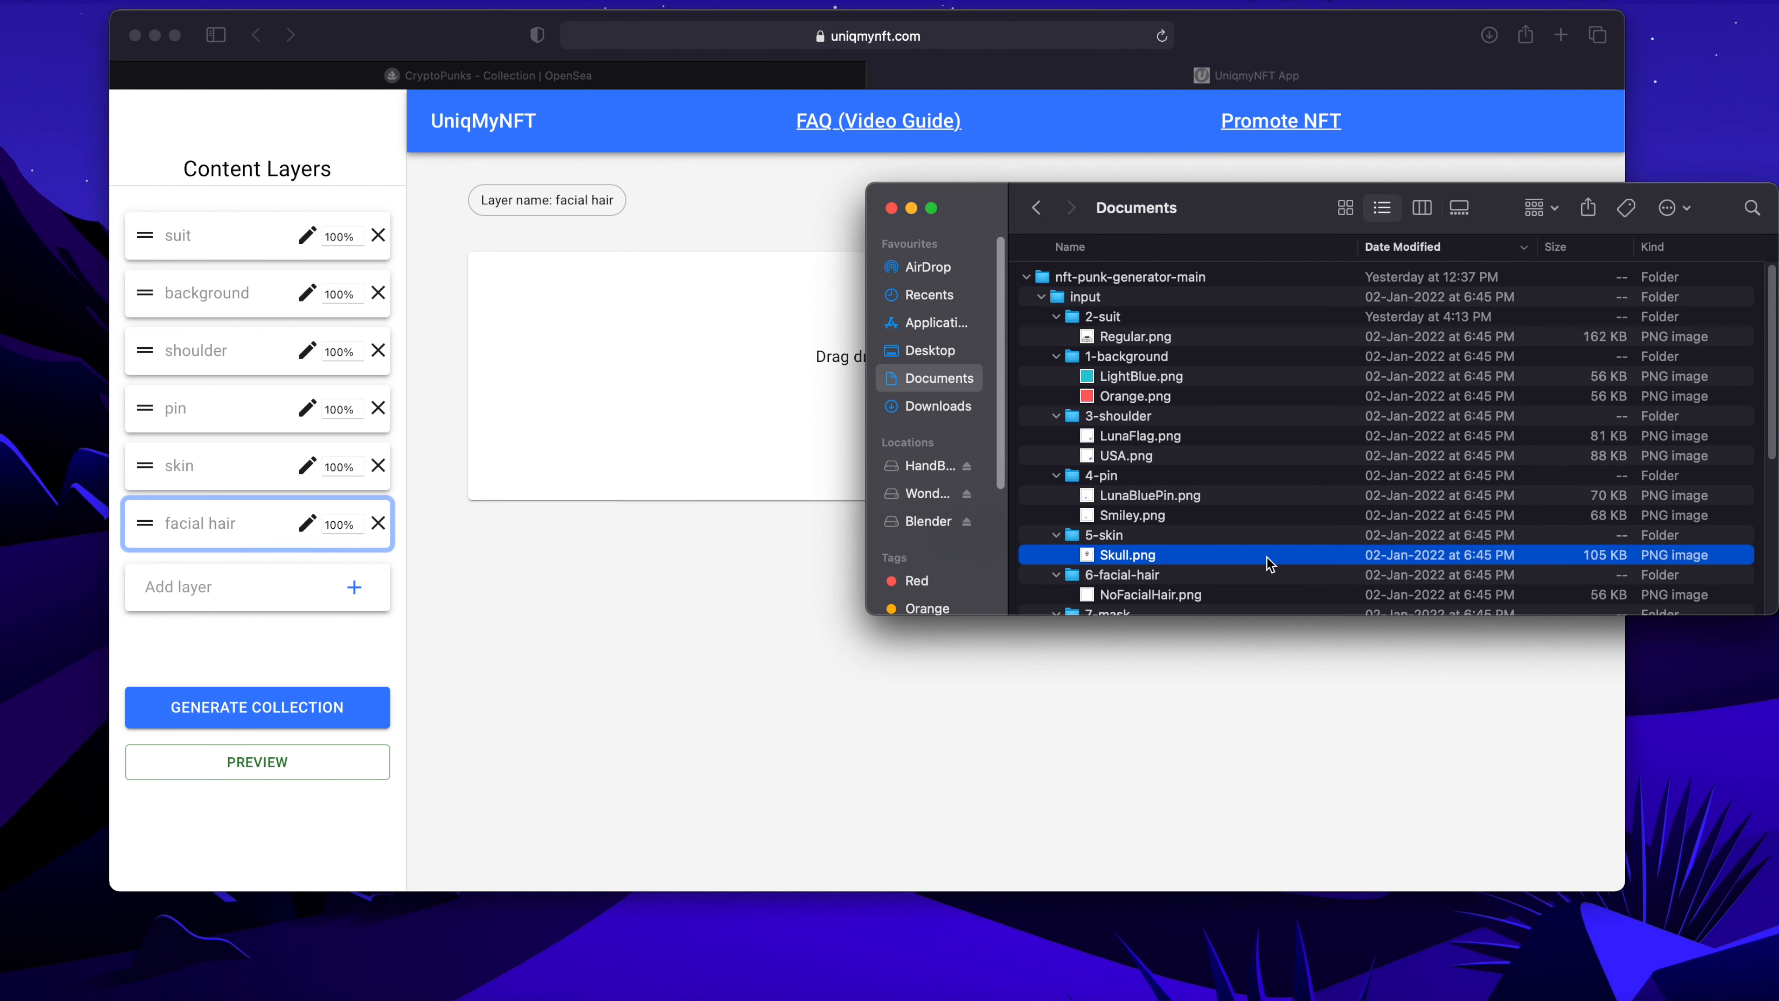
{"action": "scroll", "coordinate": [1152, 595], "scroll_direction": "down", "scroll_amount": 1}
{"action": "left_click", "coordinate": [1153, 594]}
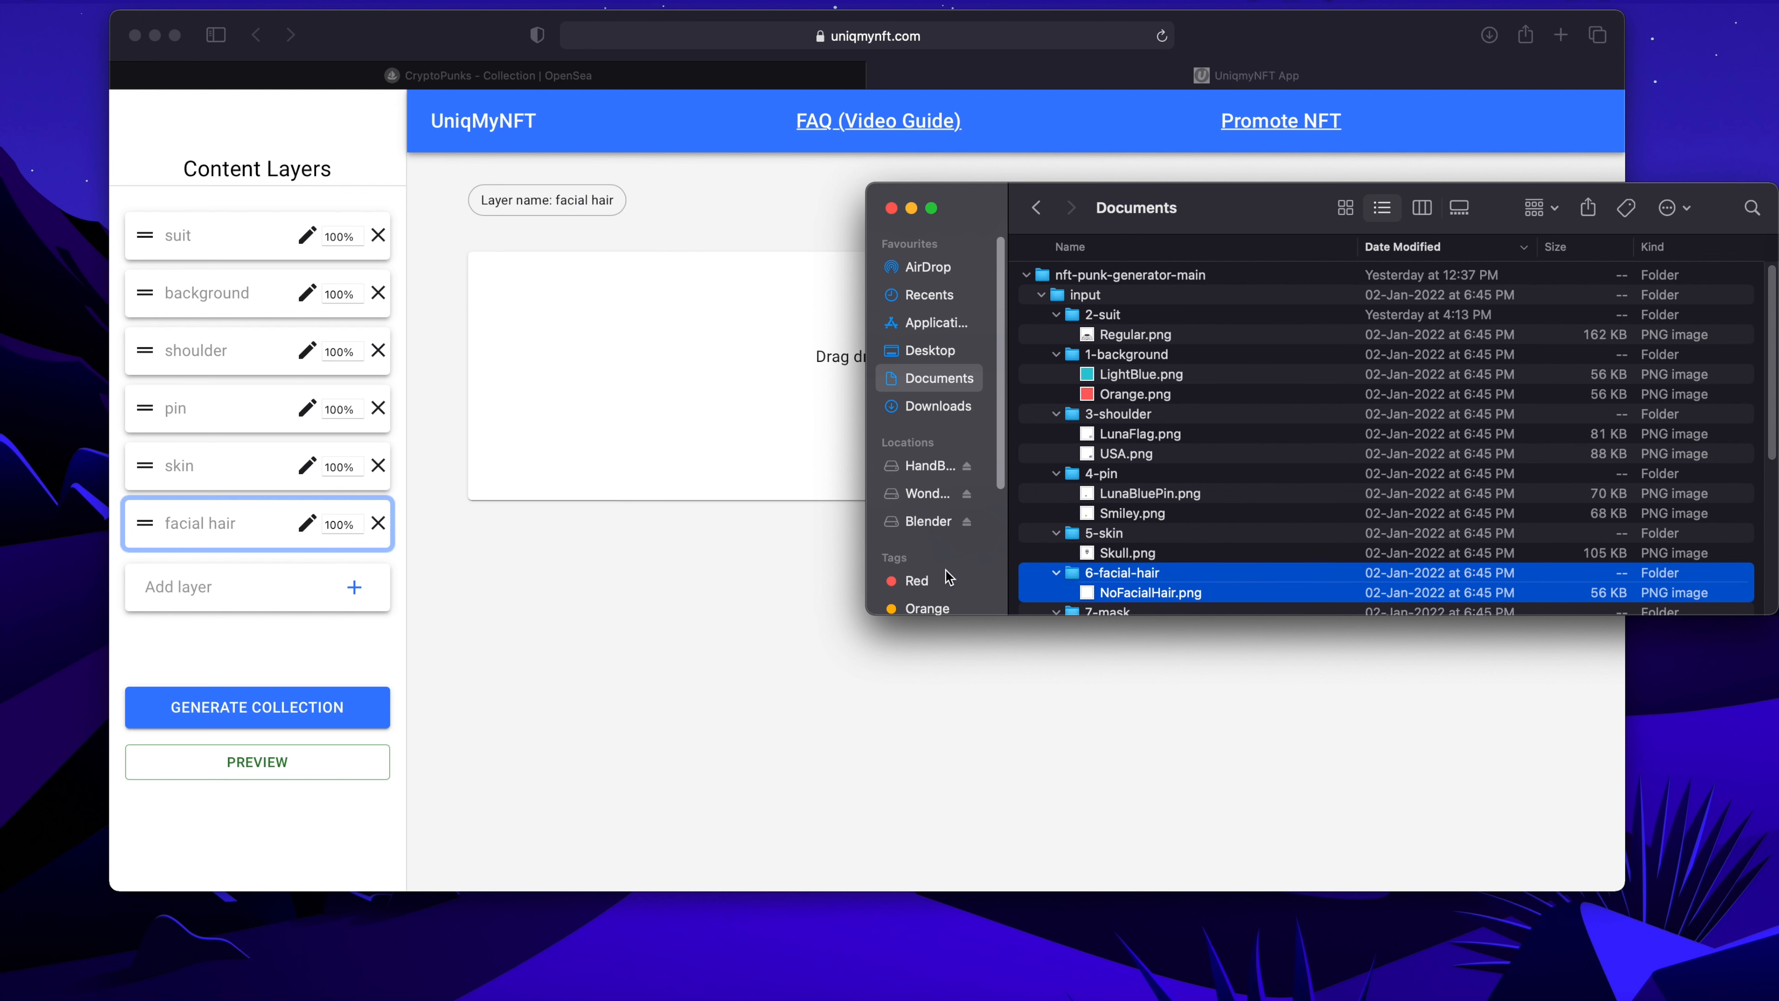
{"action": "left_click_drag", "start_coordinate": [1168, 599], "coordinate": [691, 386]}
Enlarge the UniqMyNFT browser window to full screen, then preview a sample NFT combining the layers and dismiss it
{"action": "left_click", "coordinate": [770, 492]}
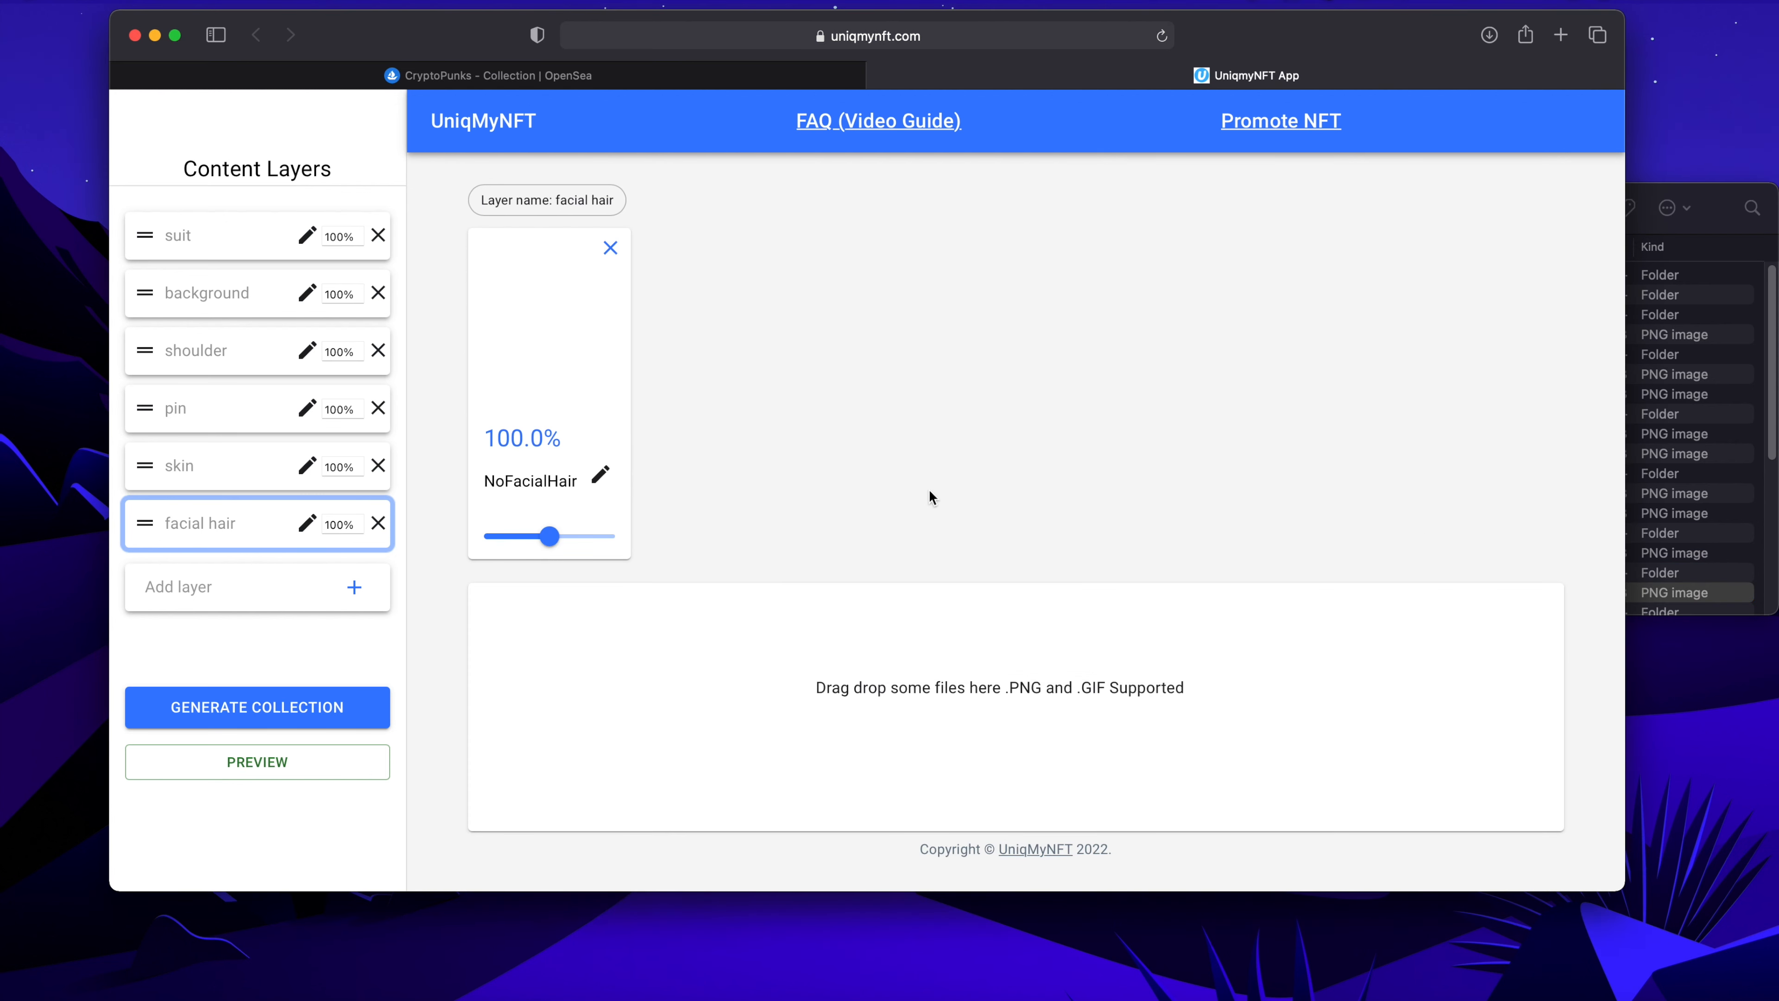
{"action": "left_click", "coordinate": [174, 35]}
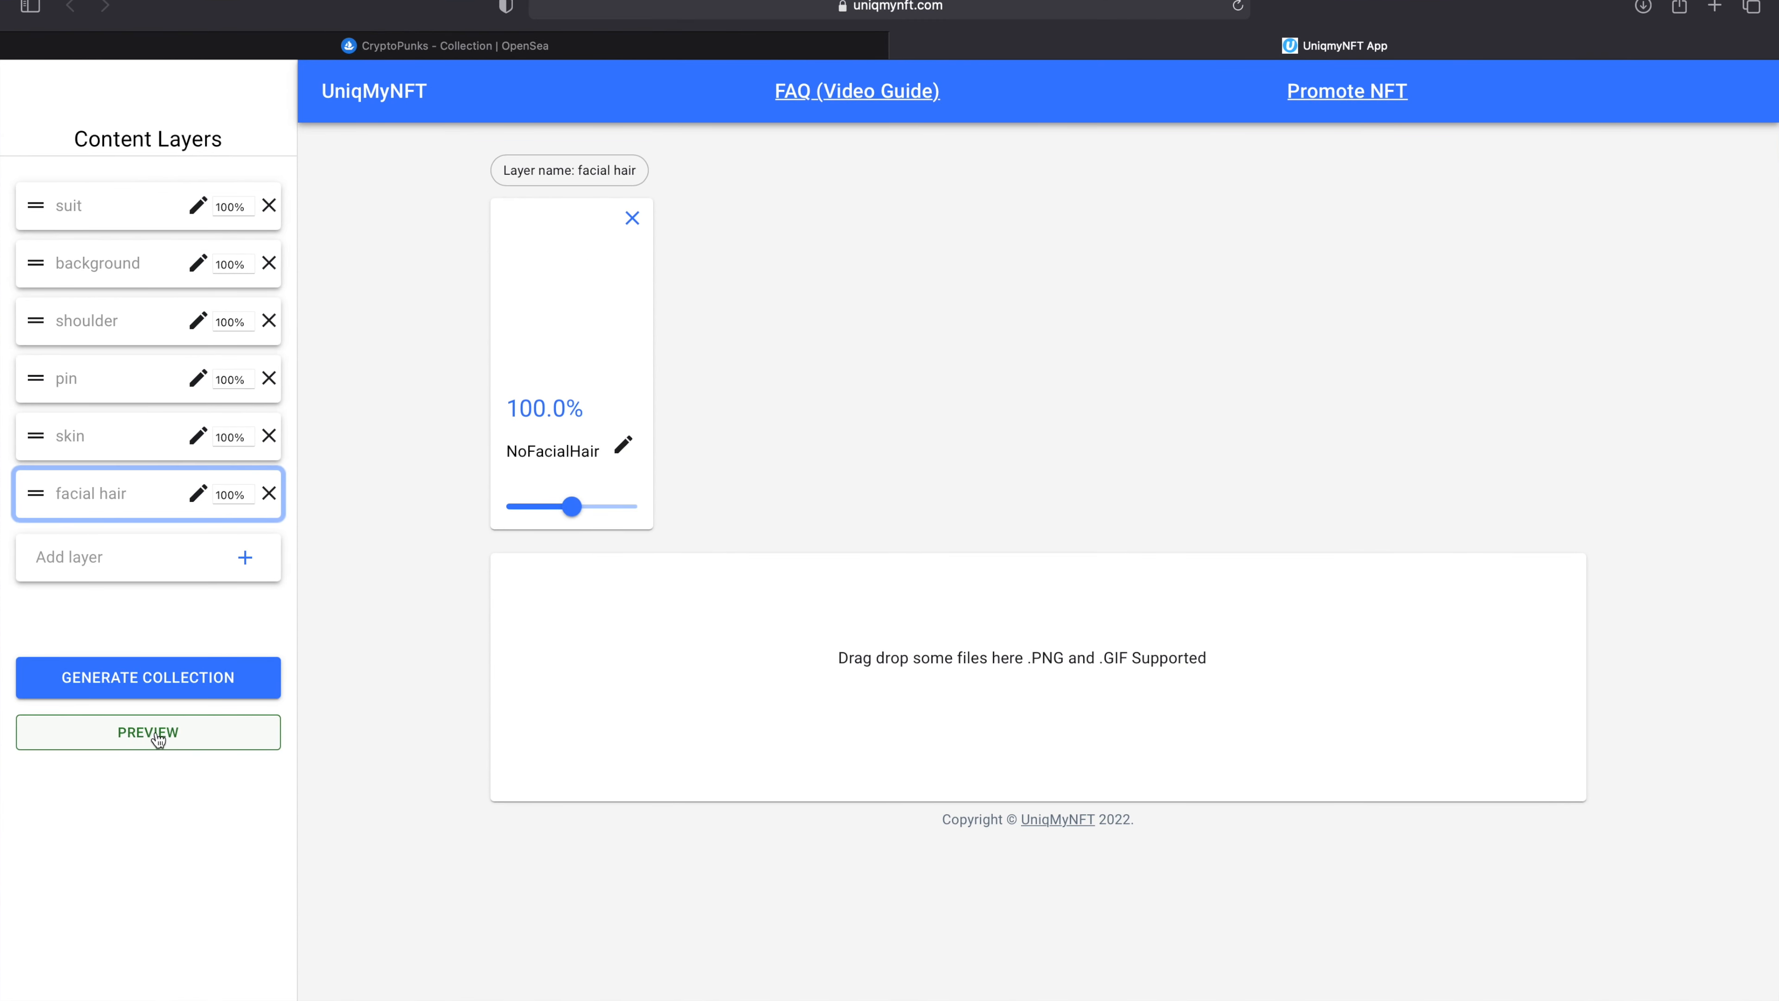
{"action": "left_click", "coordinate": [156, 735]}
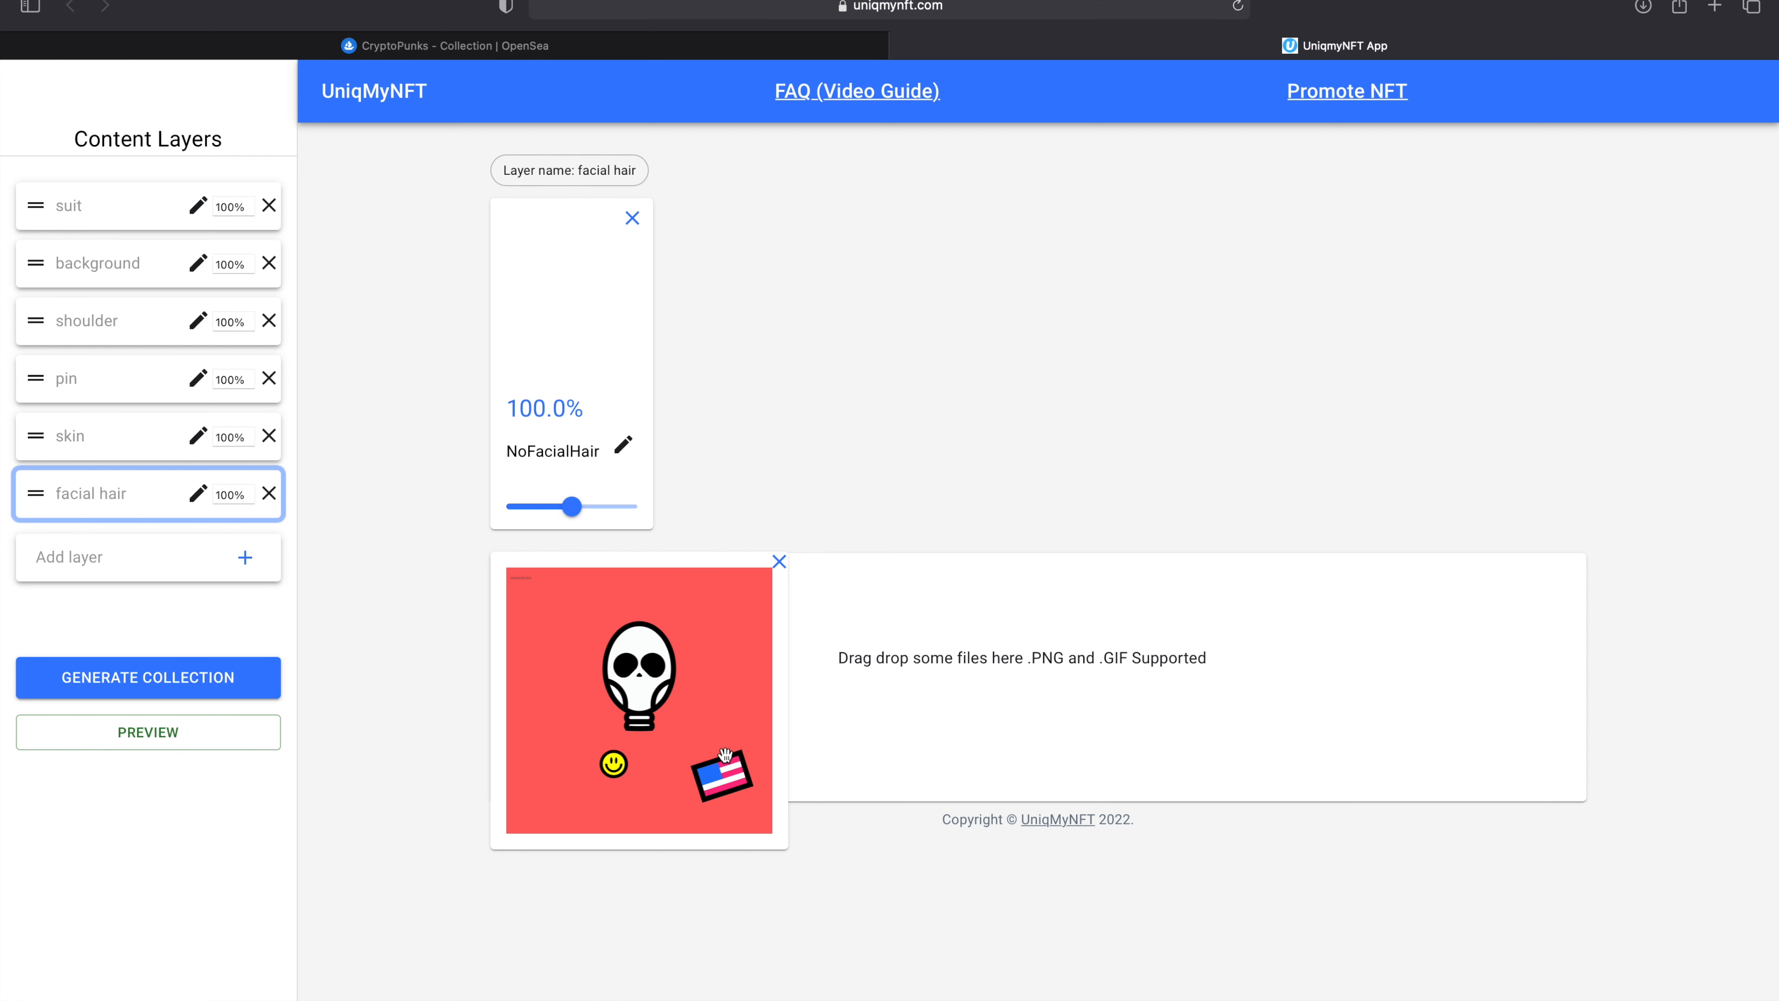
{"action": "left_click", "coordinate": [779, 563]}
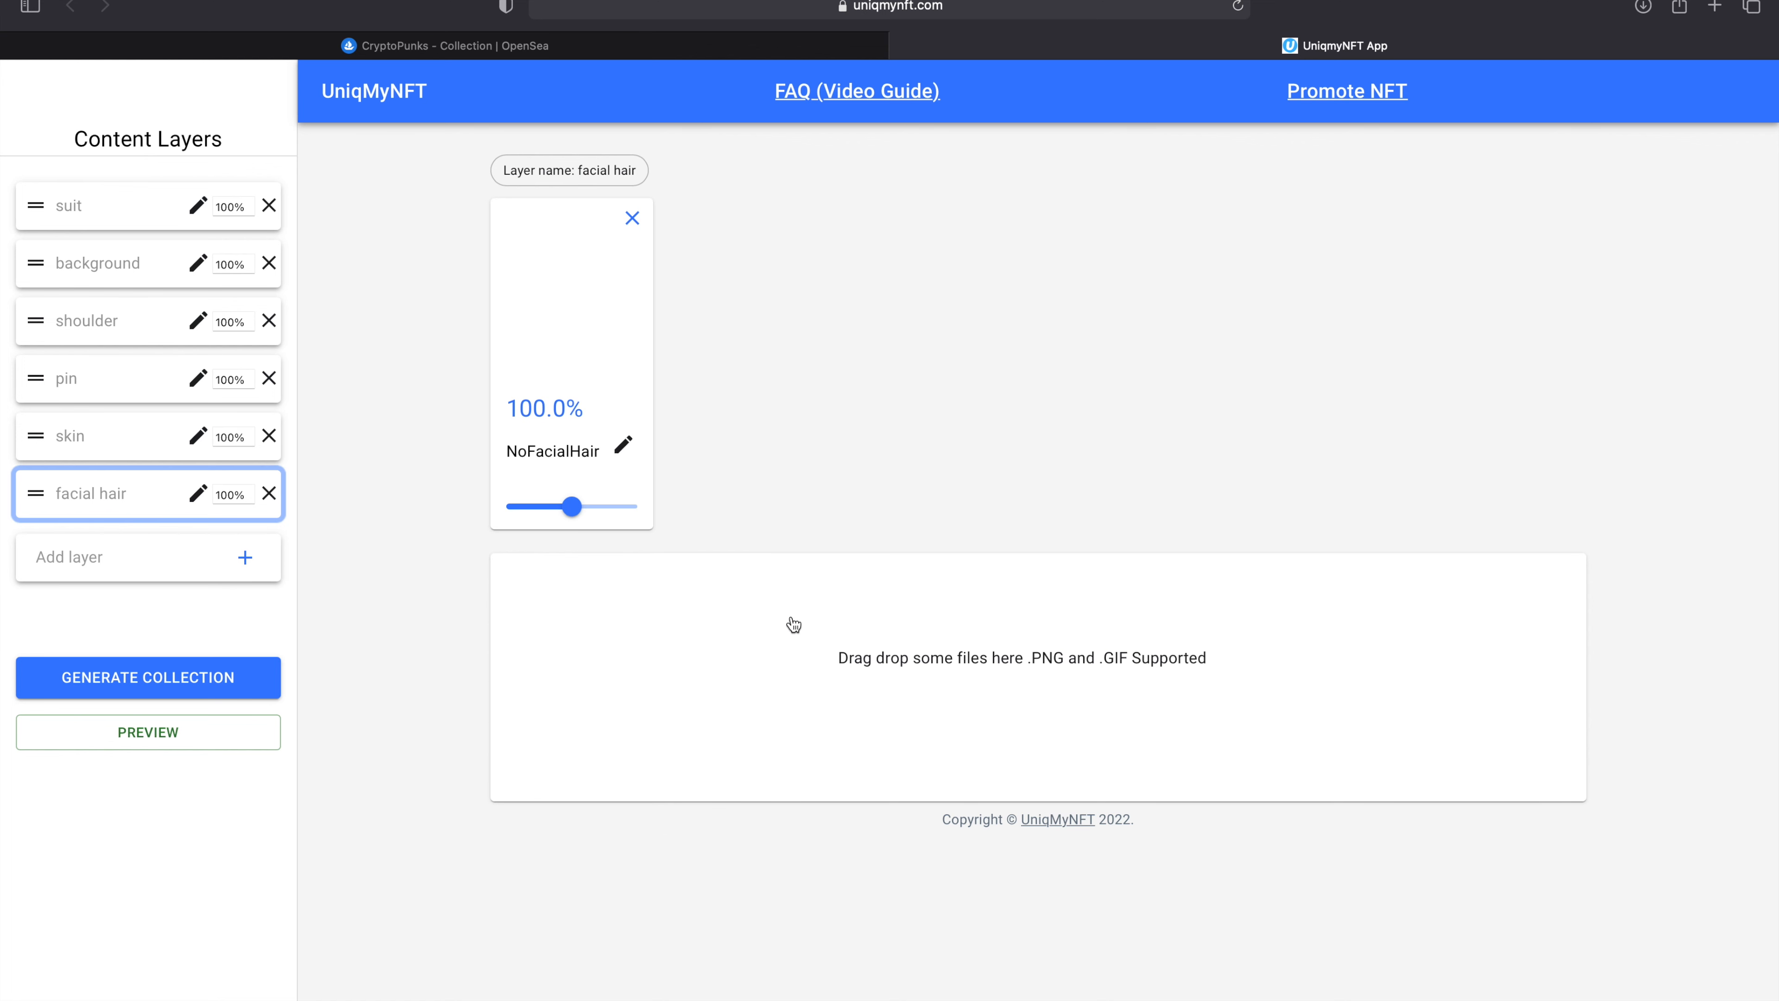
Start generating the collection and enter "NASA Astro" as the collection name
{"action": "left_click", "coordinate": [178, 689]}
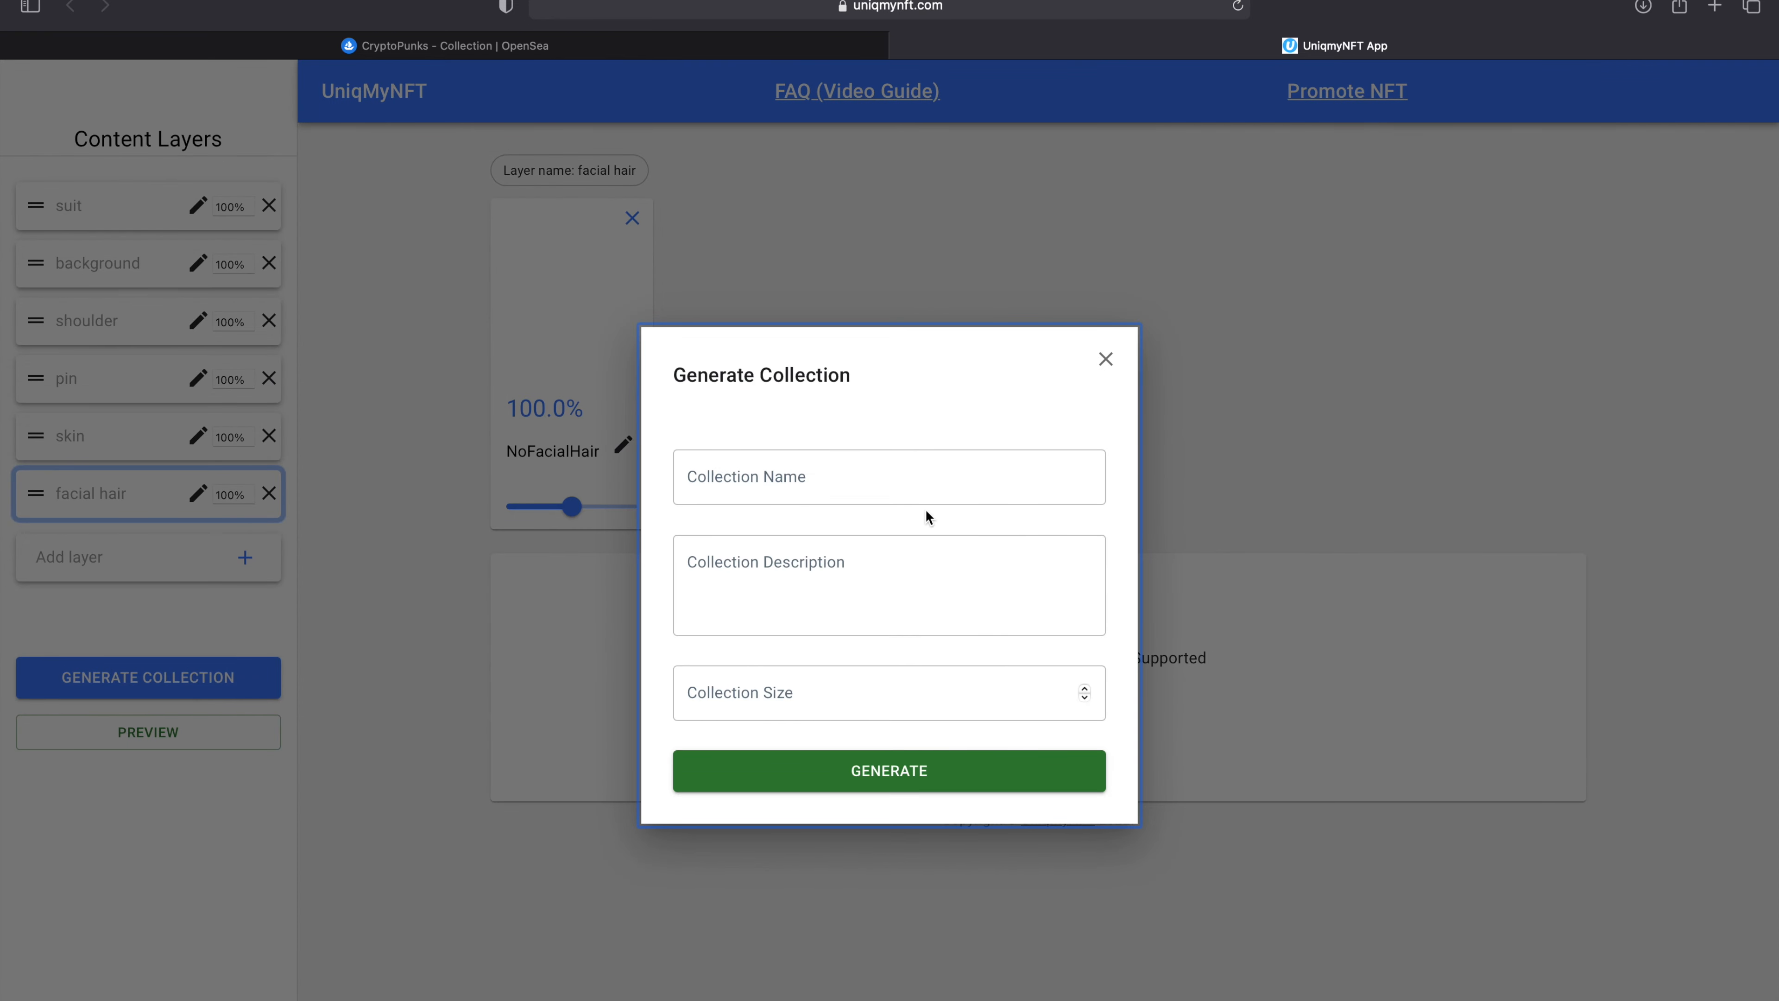
{"action": "left_click", "coordinate": [763, 482]}
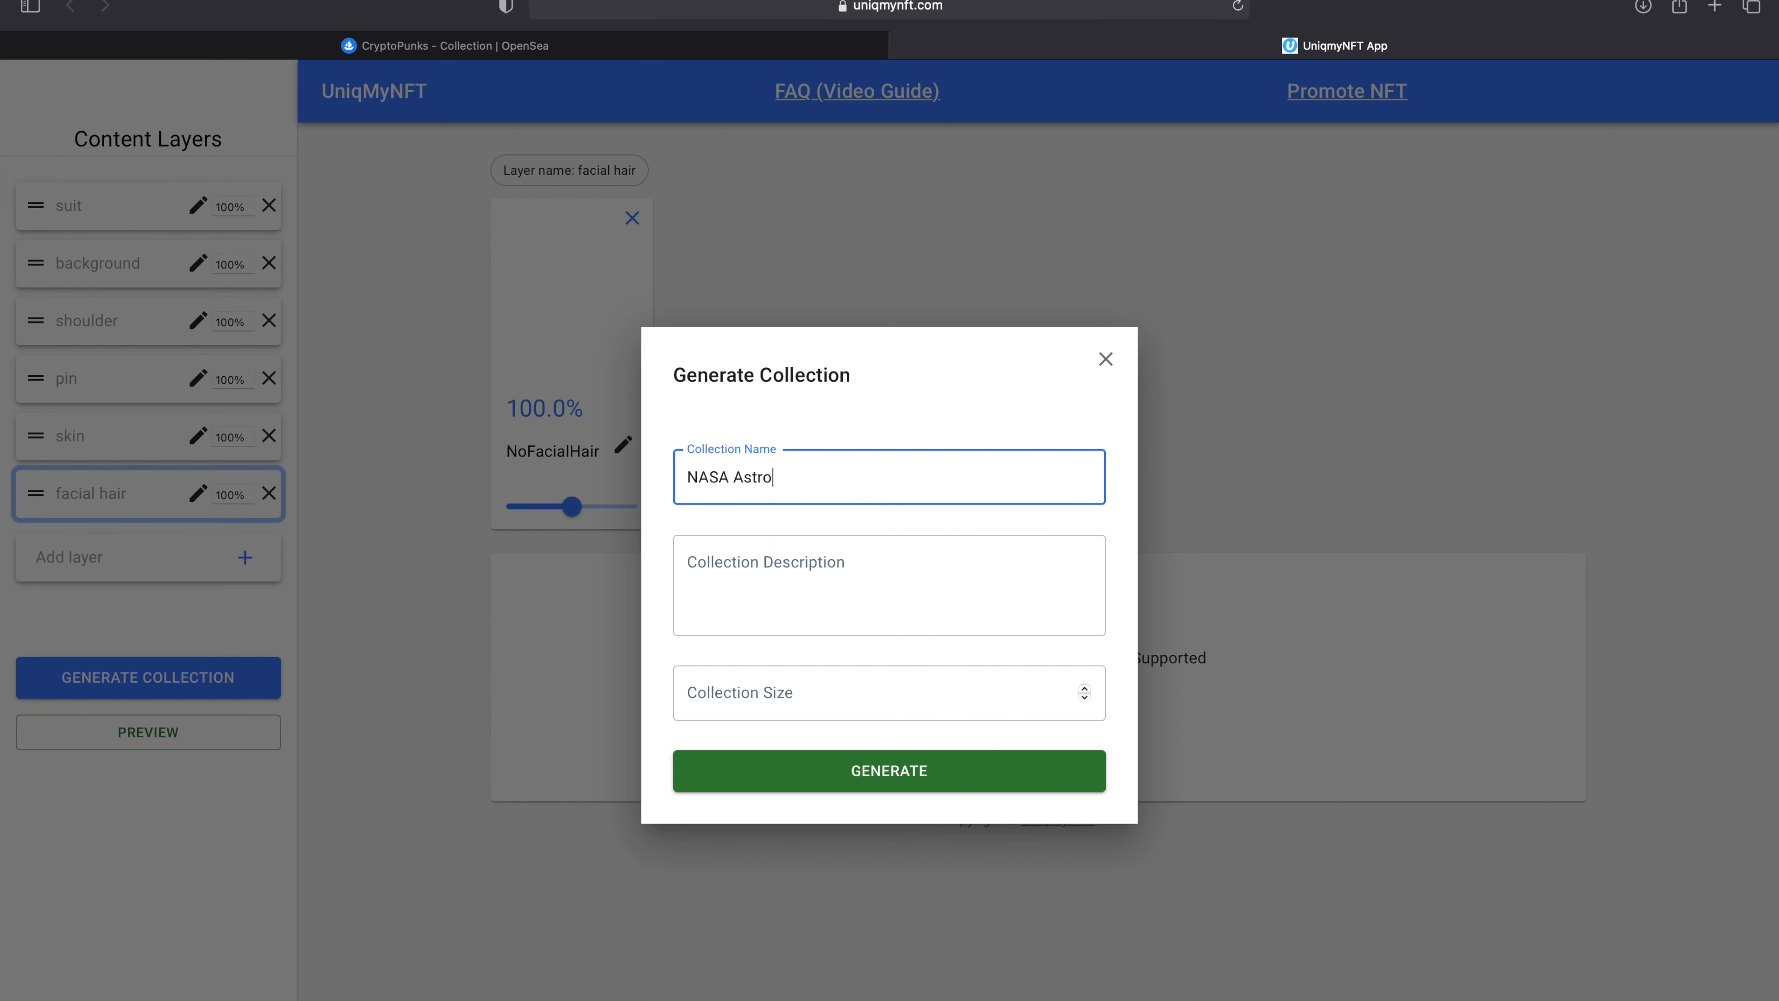
{"action": "key", "text": "Tab"}
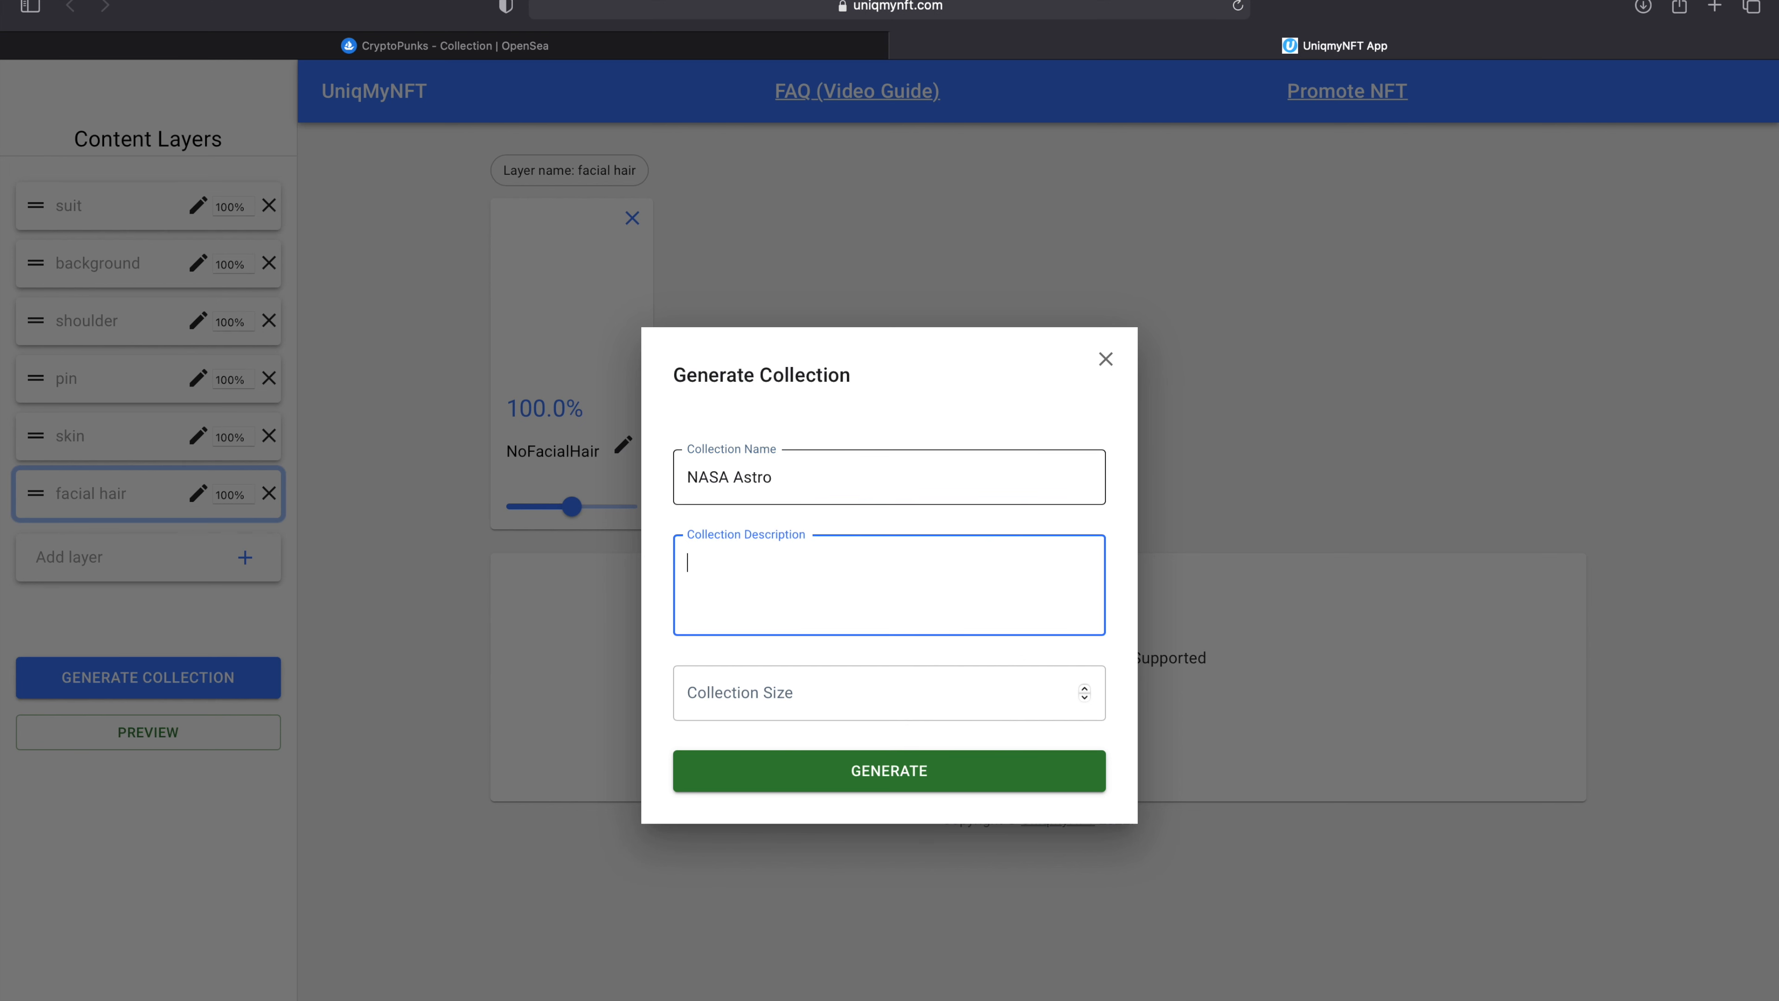